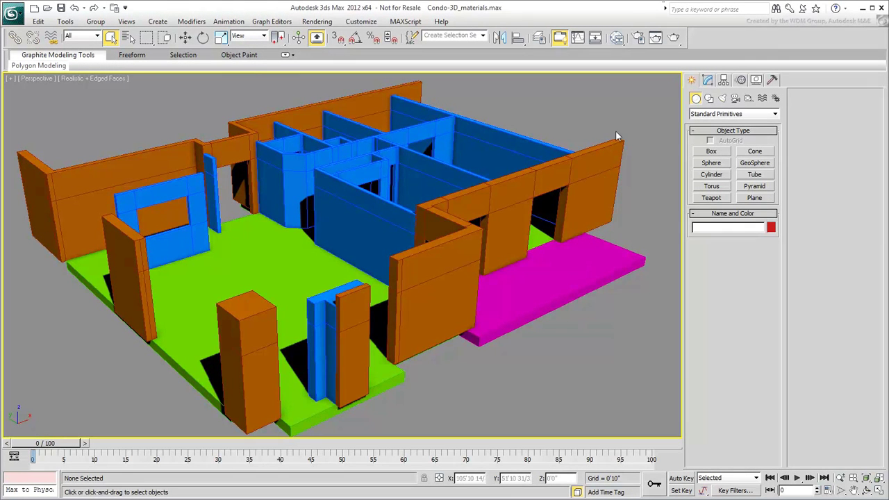
Step: Check which production renderer is assigned in the render settings
{"action": "left_click", "coordinate": [638, 38]}
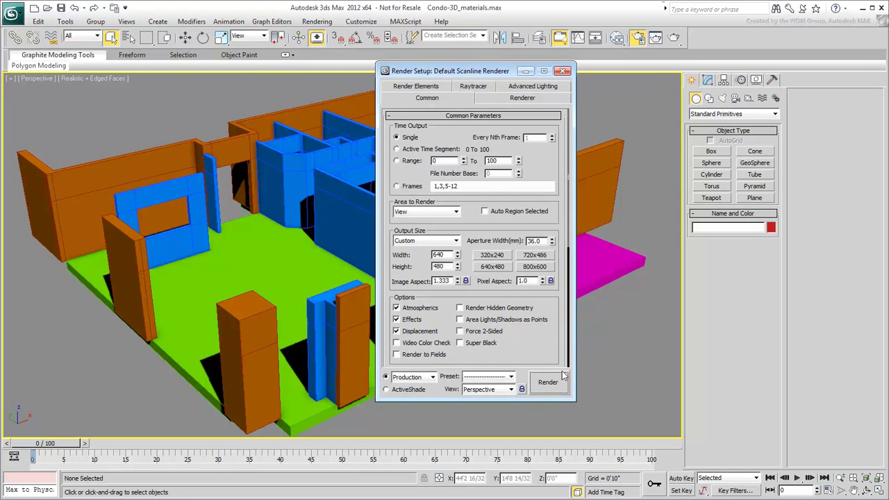
{"action": "left_click_drag", "start_coordinate": [545, 357], "coordinate": [559, 97]}
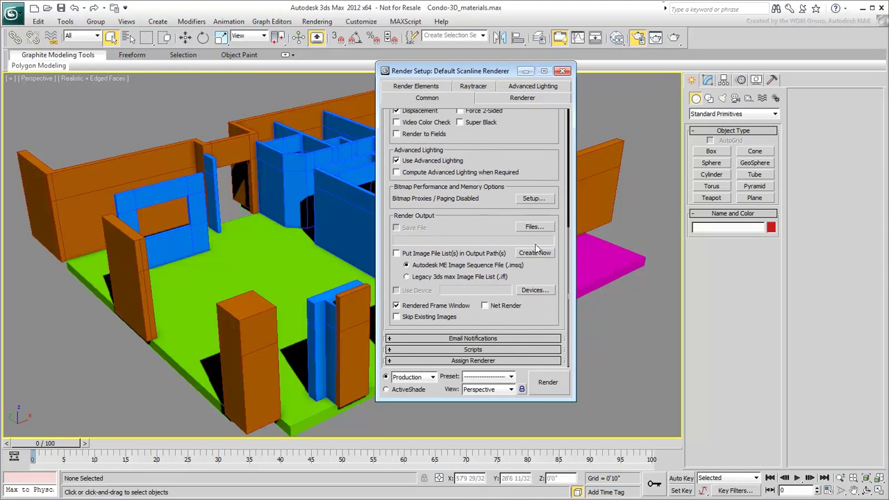
{"action": "left_click", "coordinate": [513, 360]}
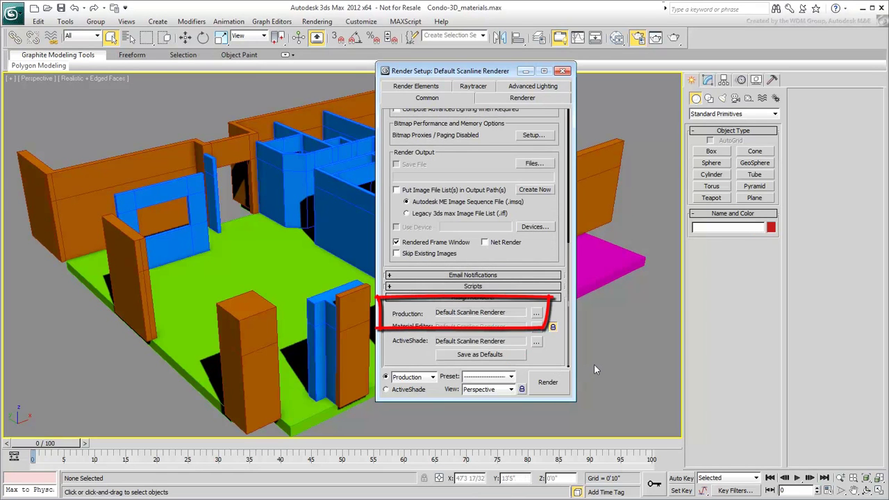
{"action": "left_click", "coordinate": [562, 70]}
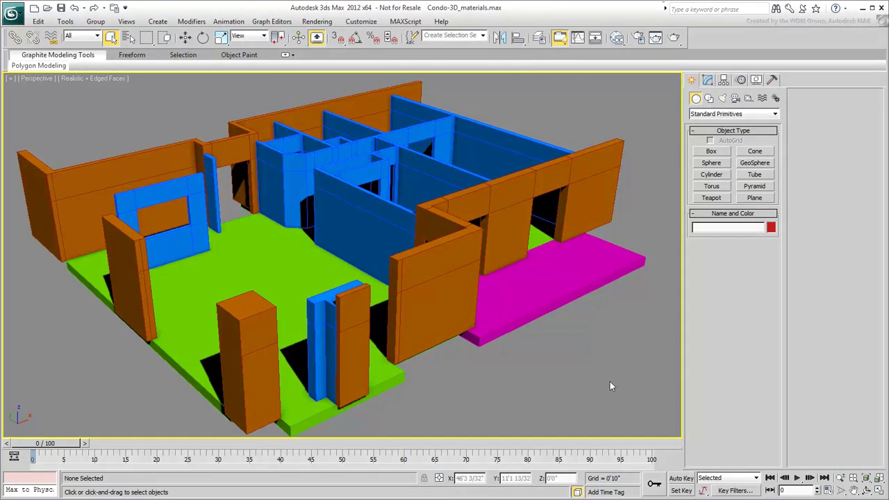
Step: Create a Standard material in the Slate Material Editor with a light beige diffuse color of RGB 217, 210, 200
{"action": "left_click", "coordinate": [616, 38]}
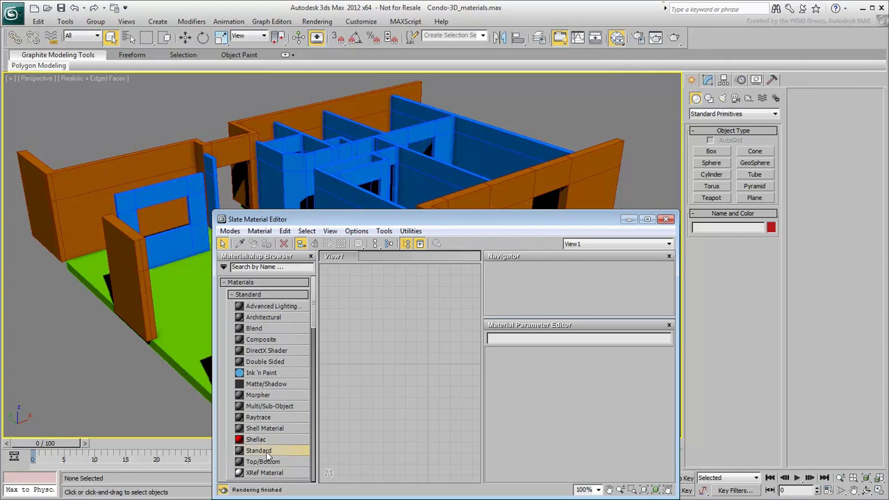
{"action": "left_click_drag", "start_coordinate": [267, 455], "coordinate": [412, 316]}
{"action": "double_click", "coordinate": [412, 316]}
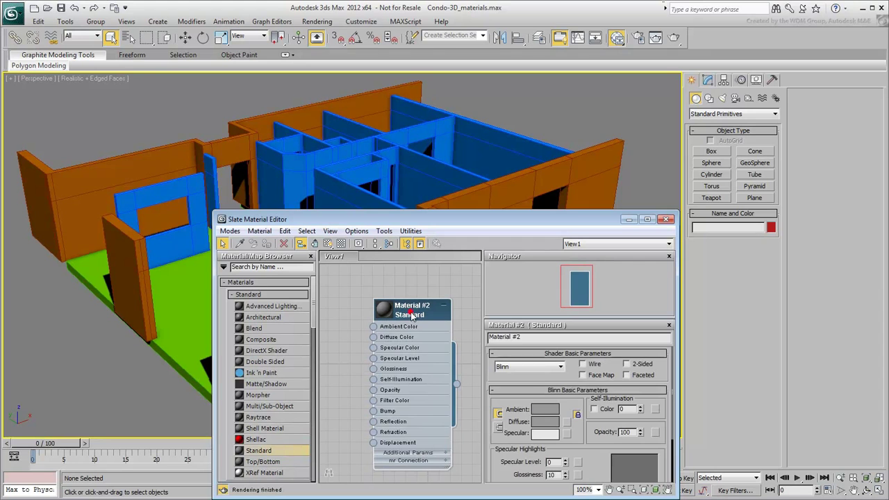
{"action": "left_click", "coordinate": [546, 423]}
{"action": "left_click", "coordinate": [233, 128]}
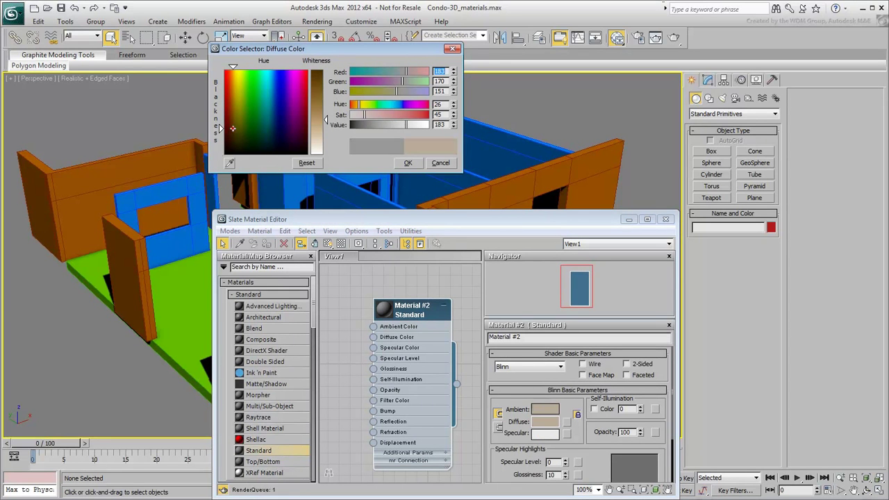
{"action": "left_click", "coordinate": [320, 136]}
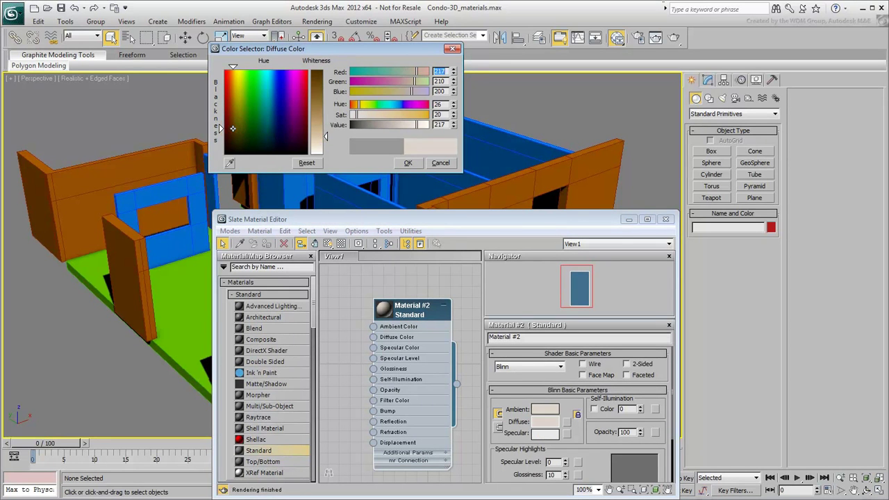
{"action": "left_click", "coordinate": [408, 163]}
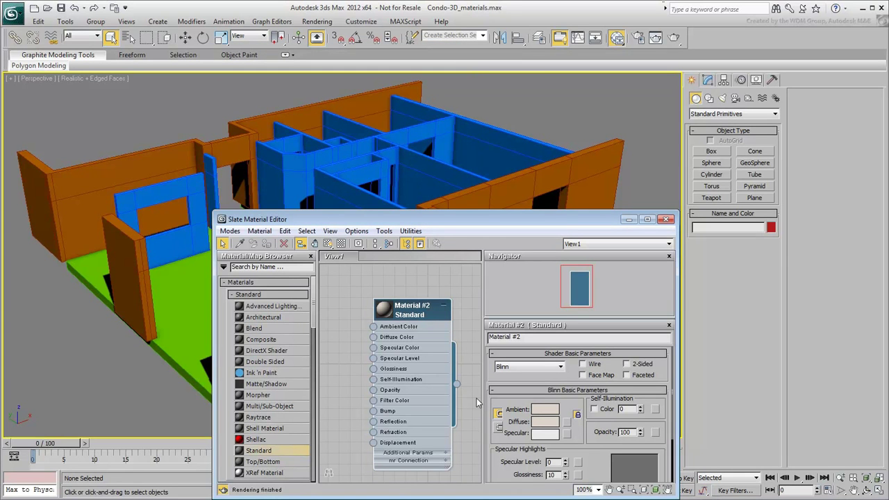
Step: Assign the beige material to the interior walls and turn off edged faces in the Perspective view
{"action": "left_click_drag", "start_coordinate": [455, 383], "coordinate": [395, 164]}
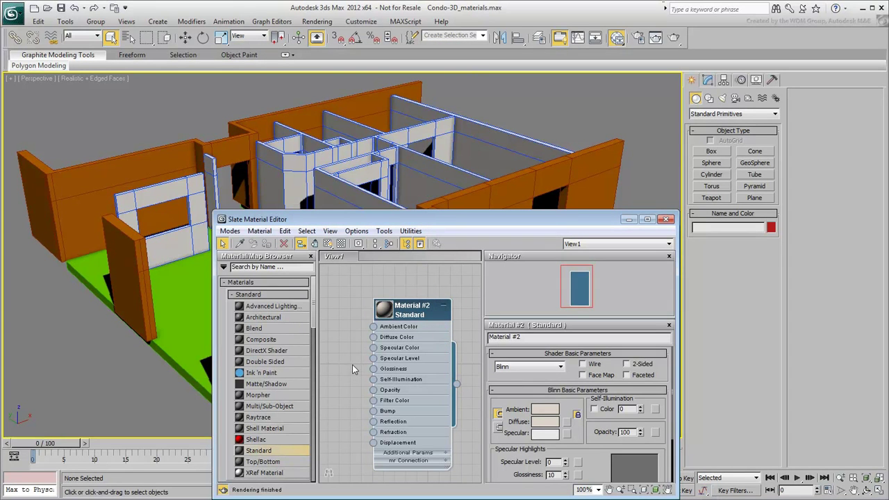
{"action": "key", "text": "F4"}
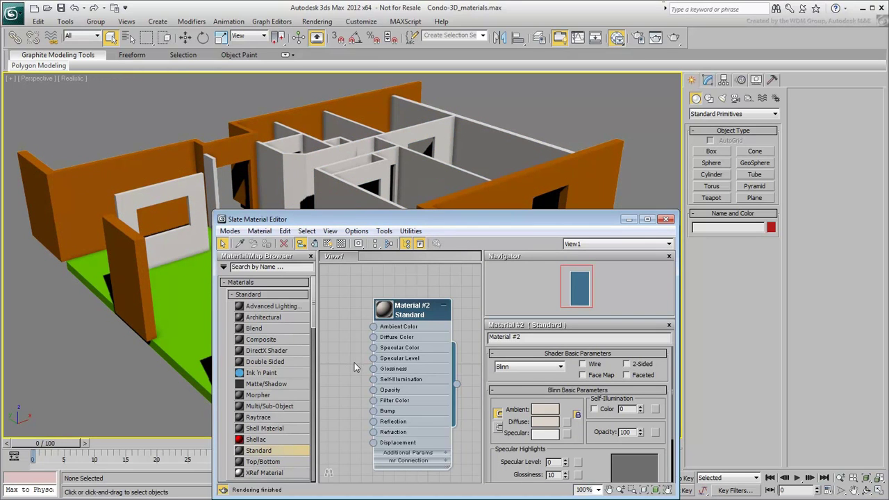
Step: Collapse and reposition the beige material's node, and close the Slate Material Editor
{"action": "left_click", "coordinate": [443, 305]}
{"action": "left_click_drag", "start_coordinate": [424, 316], "coordinate": [390, 316]}
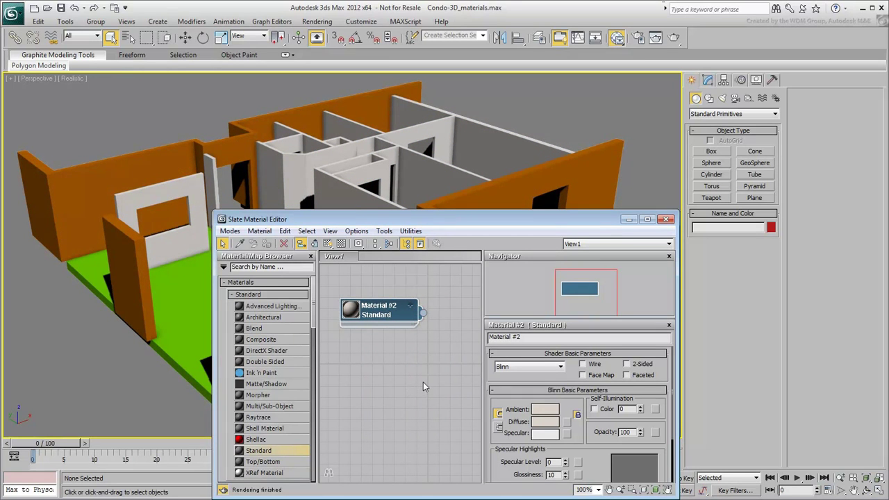
{"action": "left_click", "coordinate": [666, 220]}
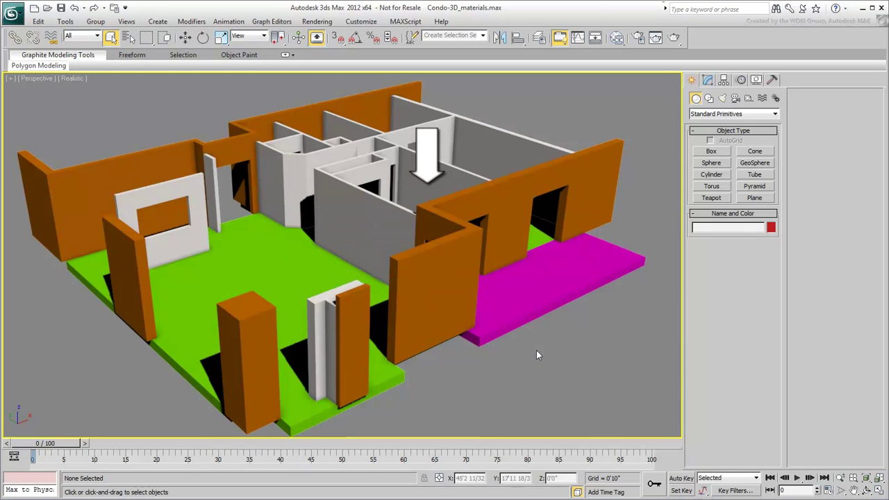
Step: Add a Multi/Sub-Object material in the Slate Material Editor and connect the beige material to its slot 1
{"action": "scroll", "coordinate": [531, 358], "scroll_direction": "up", "scroll_amount": 5}
{"action": "scroll", "coordinate": [566, 354], "scroll_direction": "down", "scroll_amount": 3}
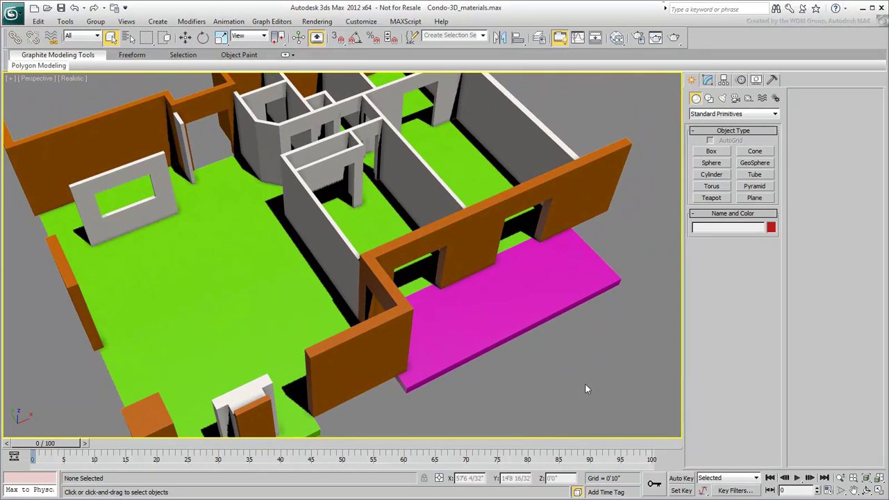
{"action": "left_click", "coordinate": [617, 38]}
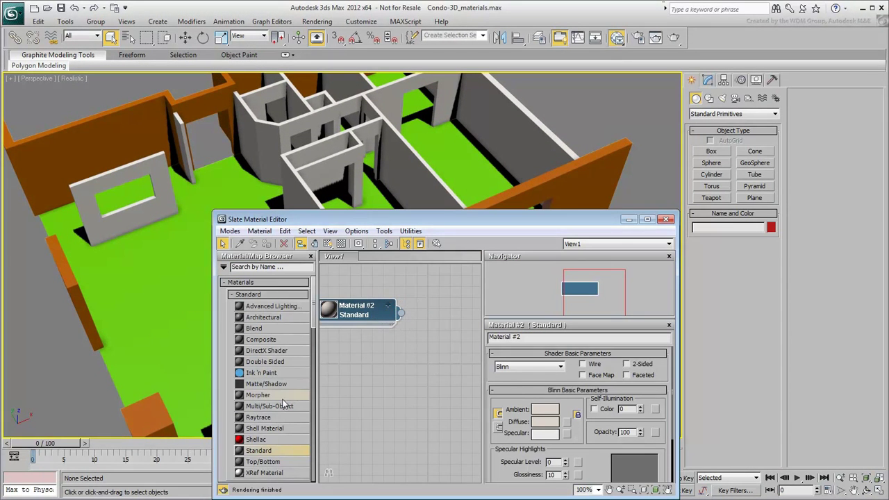
{"action": "left_click_drag", "start_coordinate": [274, 406], "coordinate": [423, 385]}
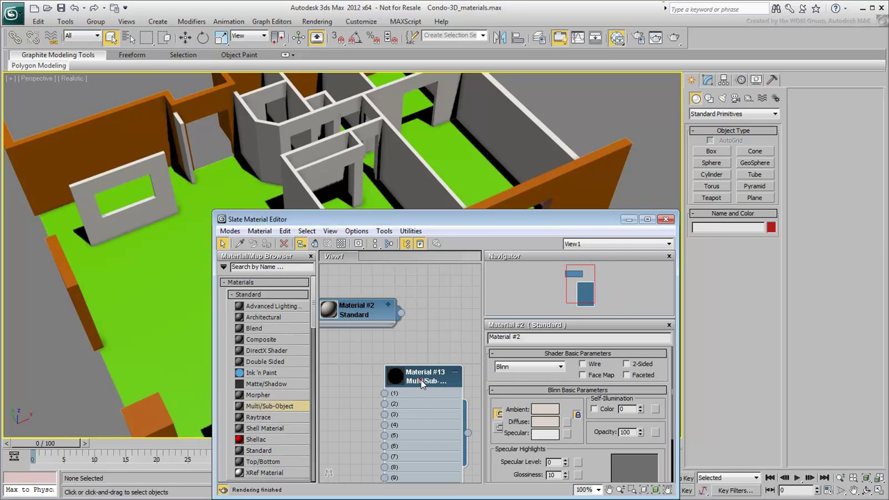
{"action": "double_click", "coordinate": [421, 382]}
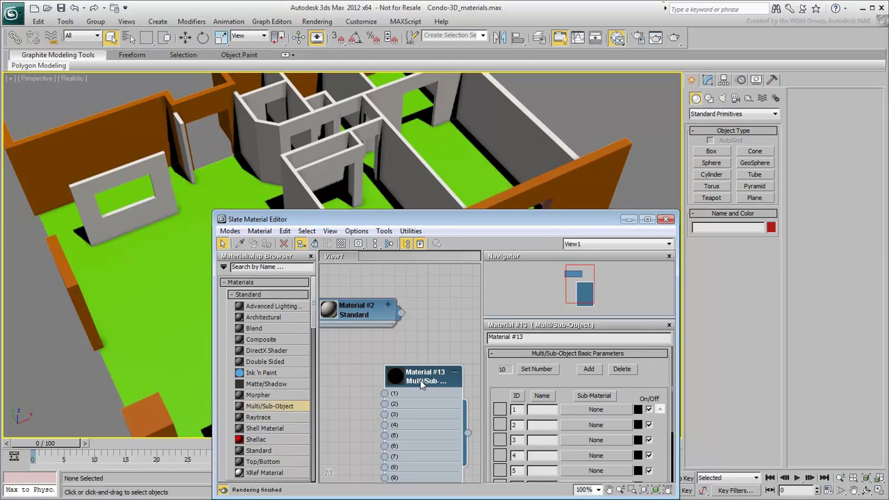
{"action": "left_click_drag", "start_coordinate": [397, 323], "coordinate": [384, 393]}
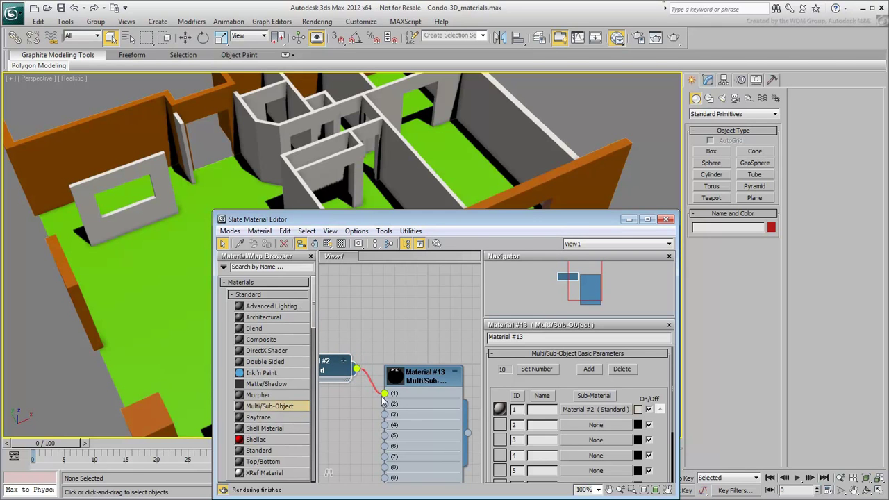
Step: Create a second Standard material below the beige one and give it a bright orange-yellow diffuse color
{"action": "middle_click_drag", "start_coordinate": [350, 423], "coordinate": [385, 374]}
{"action": "scroll", "coordinate": [372, 382], "scroll_direction": "down", "scroll_amount": 1}
{"action": "scroll", "coordinate": [367, 376], "scroll_direction": "down", "scroll_amount": 1}
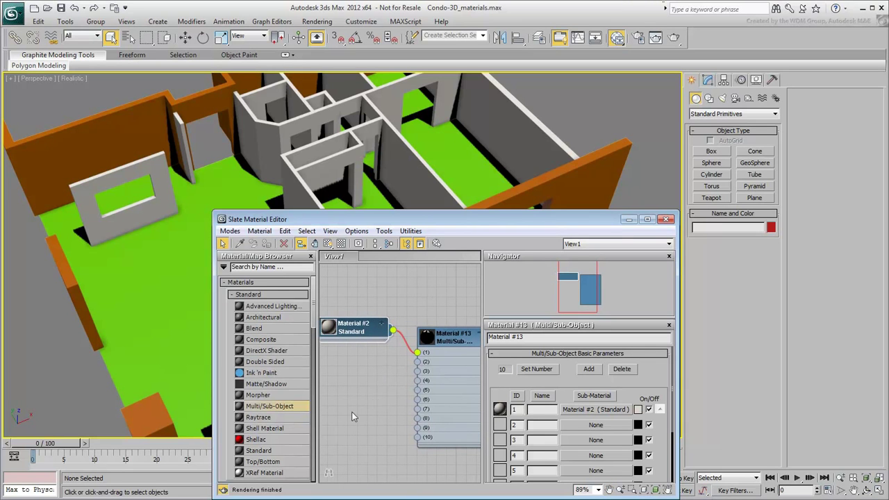
{"action": "left_click_drag", "start_coordinate": [259, 450], "coordinate": [354, 384]}
{"action": "double_click", "coordinate": [354, 384]}
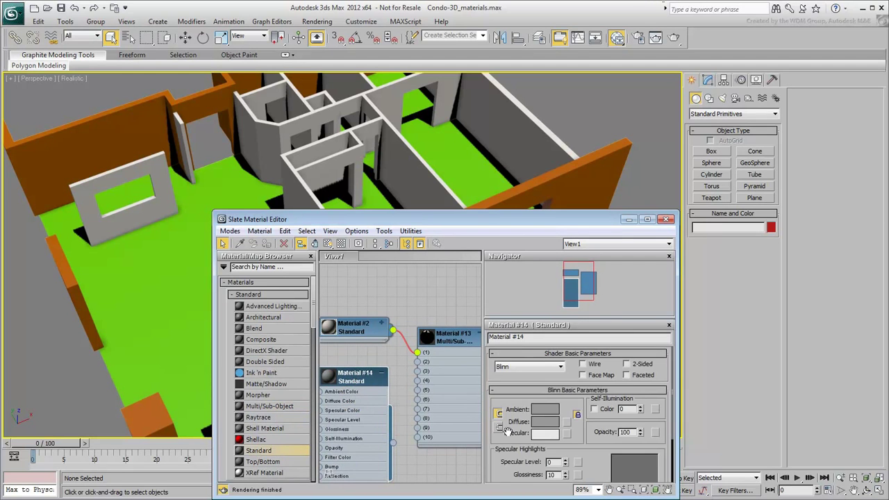
{"action": "left_click", "coordinate": [546, 422]}
{"action": "left_click", "coordinate": [232, 76]}
{"action": "left_click_drag", "start_coordinate": [232, 76], "coordinate": [235, 73]}
{"action": "left_click", "coordinate": [408, 162]}
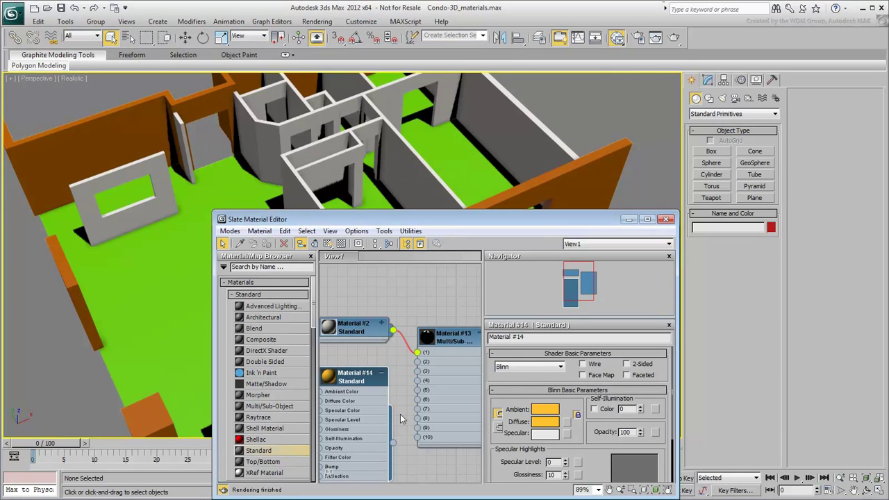
Step: Connect the orange-yellow material to slot 2 of the Multi/Sub-Object material and collapse its node beneath the beige one
{"action": "left_click_drag", "start_coordinate": [393, 442], "coordinate": [416, 362]}
{"action": "left_click", "coordinate": [381, 373]}
{"action": "left_click_drag", "start_coordinate": [365, 383], "coordinate": [365, 373]}
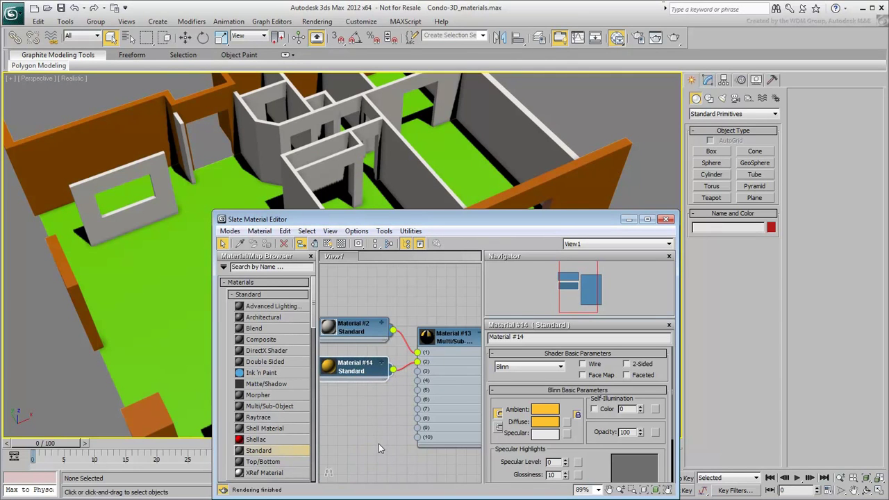
Step: Enlarge the Multi/Sub-Object material's preview and set its number of materials to 2
{"action": "double_click", "coordinate": [427, 338]}
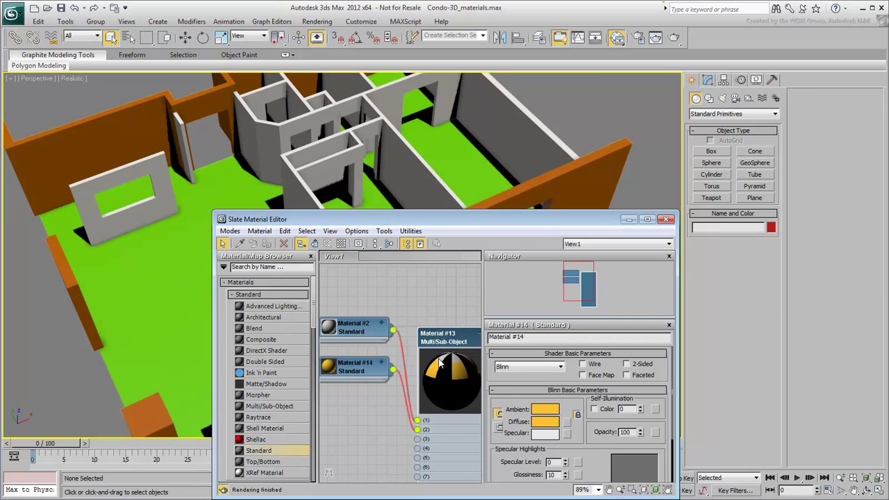
{"action": "double_click", "coordinate": [448, 353]}
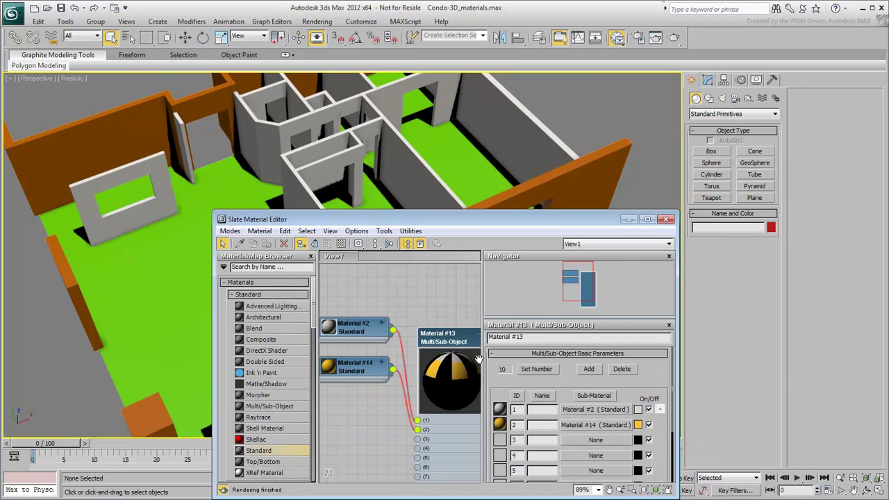
{"action": "left_click", "coordinate": [537, 369]}
{"action": "type", "text": "1000"}
{"action": "key", "text": "Return"}
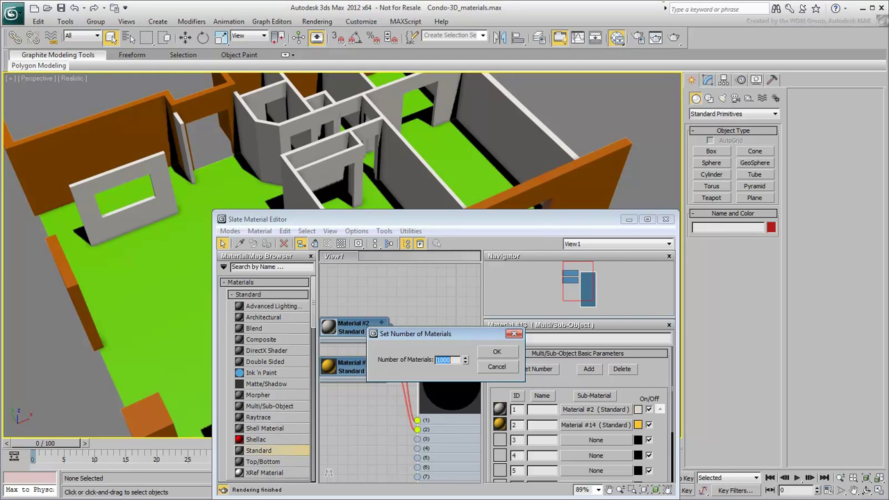
{"action": "left_click", "coordinate": [465, 359]}
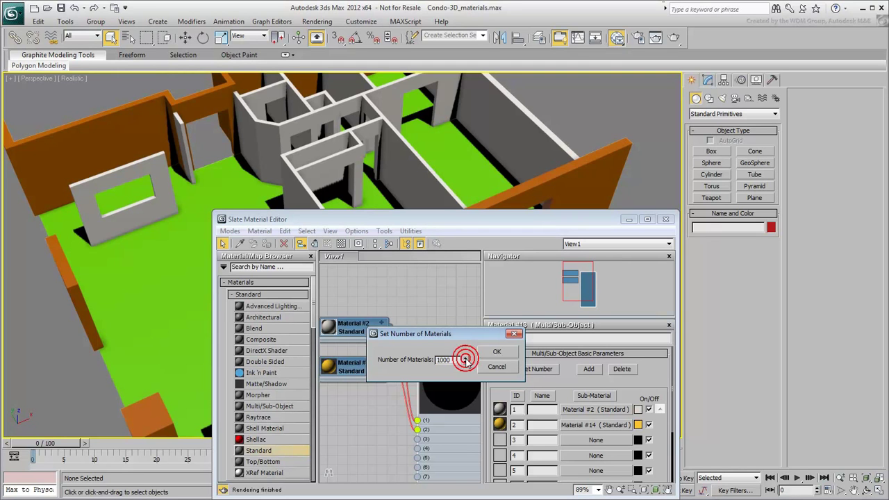
{"action": "left_click_drag", "start_coordinate": [457, 363], "coordinate": [438, 361]}
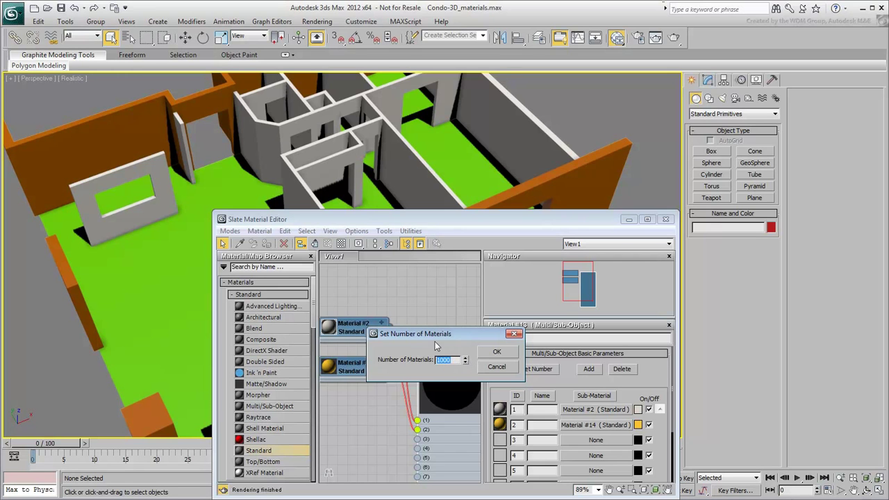
{"action": "type", "text": "2"}
{"action": "left_click", "coordinate": [497, 352]}
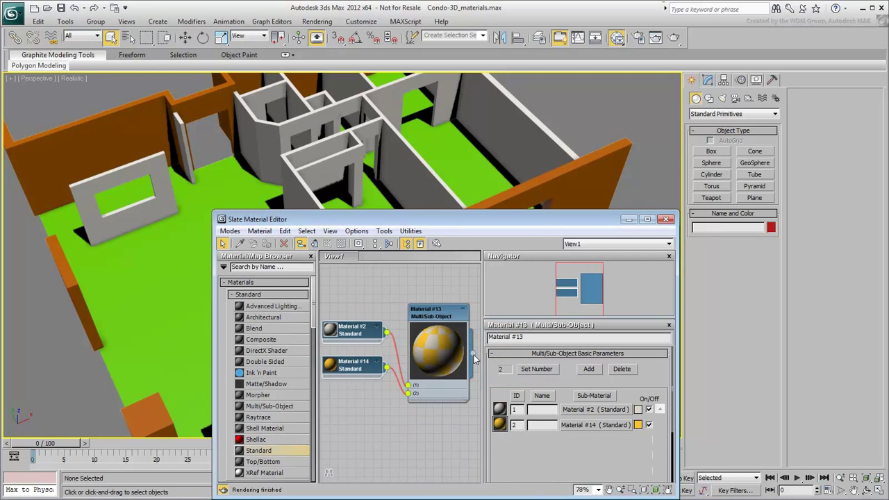
Step: Assign the Multi/Sub-Object material to the interior walls and open that wall object for editing at polygon level
{"action": "left_click_drag", "start_coordinate": [473, 354], "coordinate": [409, 165]}
{"action": "mouse_move", "coordinate": [397, 165]}
{"action": "middle_mouse_down"}
{"action": "mouse_move", "coordinate": [372, 174]}
{"action": "mouse_move", "coordinate": [418, 164]}
{"action": "mouse_move", "coordinate": [431, 145]}
{"action": "mouse_move", "coordinate": [426, 152]}
{"action": "mouse_move", "coordinate": [438, 161]}
{"action": "mouse_move", "coordinate": [397, 167]}
{"action": "middle_mouse_up"}
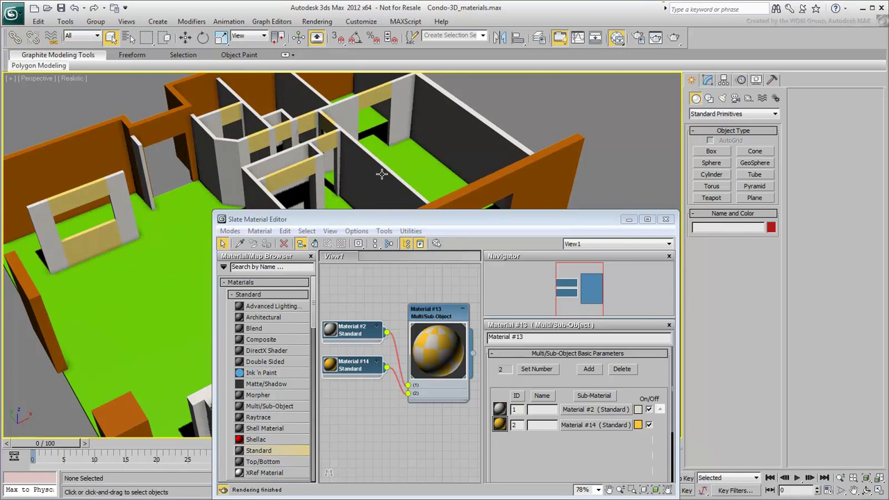
{"action": "left_click", "coordinate": [382, 175]}
{"action": "left_click", "coordinate": [708, 79]}
{"action": "left_click", "coordinate": [745, 237]}
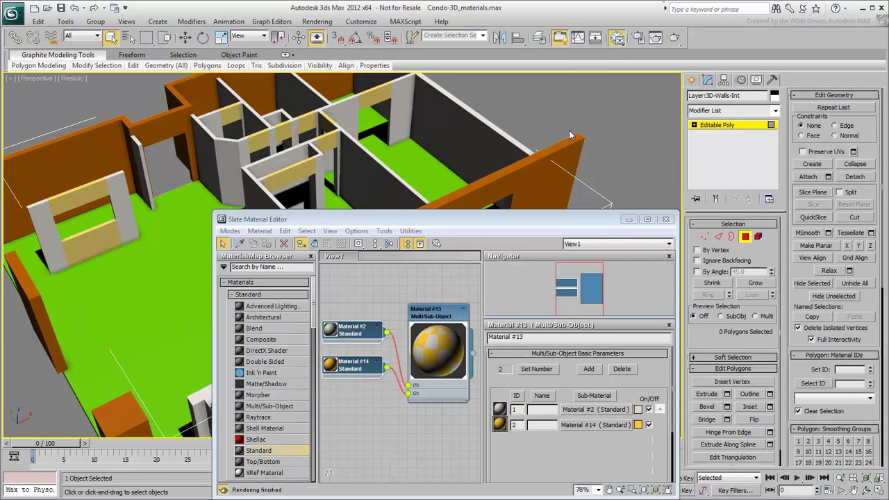
{"action": "left_click", "coordinate": [667, 220]}
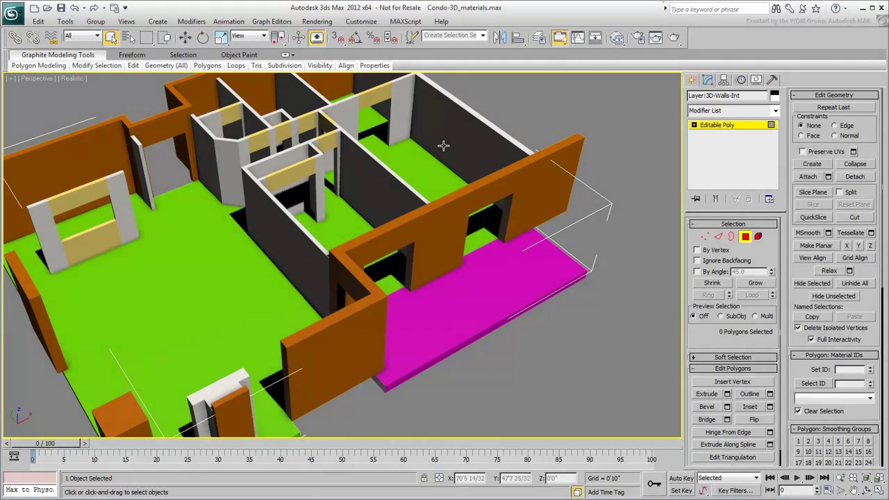
Step: Set material ID 1 on all polygons of the interior walls, and clear the selection
{"action": "scroll", "coordinate": [479, 183], "scroll_direction": "up", "scroll_amount": 5}
{"action": "key", "text": "ctrl+a"}
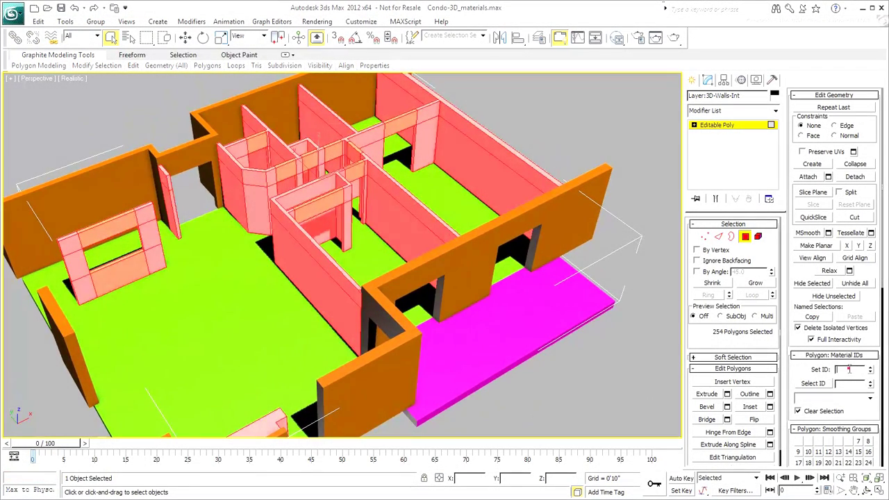
{"action": "left_click", "coordinate": [849, 370]}
{"action": "type", "text": "1"}
{"action": "key", "text": "Return"}
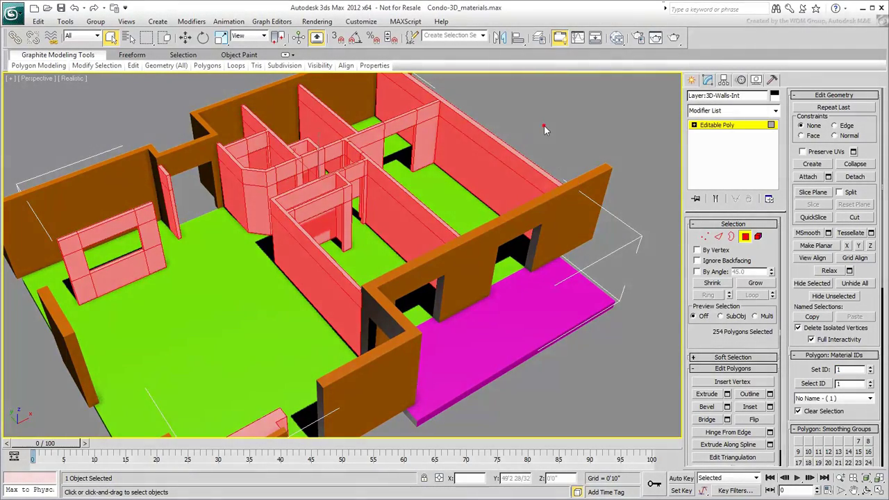
{"action": "left_click", "coordinate": [554, 163]}
Step: Select the inward-facing polygons of the middle room's long wall, entry doorway and closet front beside the balcony
{"action": "middle_click_drag", "start_coordinate": [372, 221], "coordinate": [430, 298], "text": "alt"}
{"action": "scroll", "coordinate": [372, 255], "scroll_direction": "up", "scroll_amount": 3}
{"action": "left_click", "coordinate": [475, 291]}
{"action": "left_click", "coordinate": [492, 270], "text": "ctrl"}
{"action": "middle_click_drag", "start_coordinate": [421, 187], "coordinate": [462, 147], "text": "alt"}
{"action": "scroll", "coordinate": [462, 148], "scroll_direction": "up", "scroll_amount": 3}
{"action": "left_click", "coordinate": [543, 95], "text": "ctrl"}
{"action": "left_click", "coordinate": [536, 128], "text": "ctrl"}
{"action": "left_click", "coordinate": [516, 104], "text": "ctrl"}
{"action": "middle_click_drag", "start_coordinate": [511, 104], "coordinate": [448, 115], "text": "alt"}
{"action": "left_click", "coordinate": [512, 93], "text": "ctrl"}
{"action": "left_click", "coordinate": [496, 135], "text": "ctrl"}
{"action": "left_click", "coordinate": [488, 107], "text": "ctrl"}
{"action": "left_click", "coordinate": [478, 150], "text": "ctrl"}
{"action": "left_click", "coordinate": [462, 120], "text": "ctrl"}
{"action": "left_click", "coordinate": [414, 105], "text": "ctrl"}
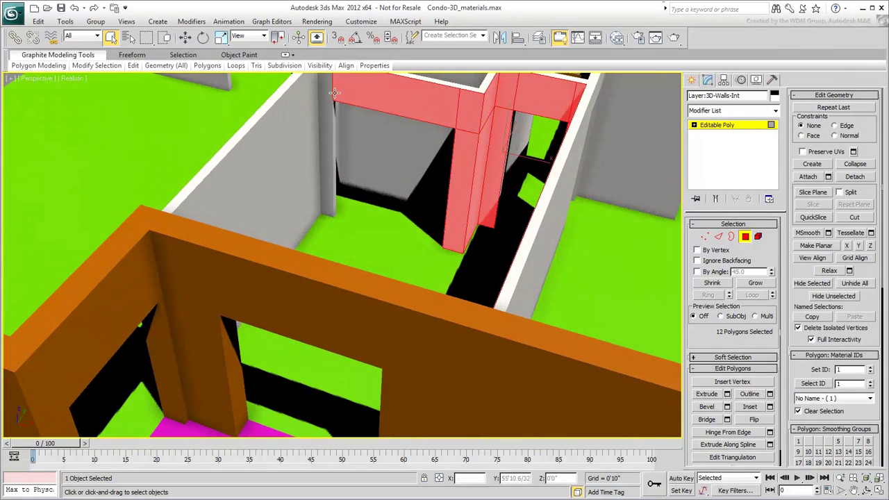
Step: Add the inward-facing polygons of the middle room's opposite long wall, closet opening and closet back wall to the selection
{"action": "left_click", "coordinate": [326, 88], "text": "ctrl"}
{"action": "left_click", "coordinate": [325, 125], "text": "ctrl"}
{"action": "left_click", "coordinate": [303, 134], "text": "ctrl"}
{"action": "left_click", "coordinate": [295, 108], "text": "ctrl"}
{"action": "left_click", "coordinate": [334, 121], "text": "ctrl"}
{"action": "mouse_move", "coordinate": [381, 187]}
{"action": "middle_mouse_down", "text": "alt"}
{"action": "mouse_move", "coordinate": [461, 191]}
{"action": "mouse_move", "coordinate": [362, 140]}
{"action": "mouse_move", "coordinate": [293, 133]}
{"action": "mouse_move", "coordinate": [314, 173]}
{"action": "mouse_move", "coordinate": [361, 154]}
{"action": "mouse_move", "coordinate": [379, 180]}
{"action": "middle_mouse_up", "text": "alt"}
{"action": "left_click", "coordinate": [429, 168], "text": "ctrl"}
{"action": "left_click", "coordinate": [373, 96], "text": "ctrl"}
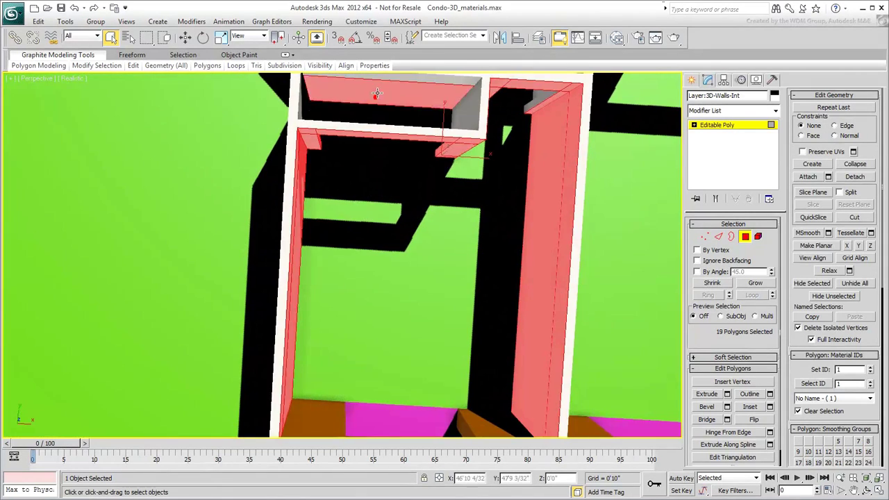
{"action": "left_click", "coordinate": [386, 79], "text": "ctrl"}
{"action": "left_click", "coordinate": [475, 99], "text": "ctrl"}
{"action": "left_click", "coordinate": [464, 112], "text": "ctrl"}
Step: Add the remaining closet interior and doorway polygons to the selection, checking for missed faces in wireframe display
{"action": "middle_click_drag", "start_coordinate": [378, 122], "coordinate": [298, 215], "text": "alt"}
{"action": "middle_click_drag", "start_coordinate": [298, 216], "coordinate": [259, 287]}
{"action": "left_click", "coordinate": [460, 153], "text": "ctrl"}
{"action": "left_click", "coordinate": [458, 183], "text": "ctrl"}
{"action": "left_click", "coordinate": [445, 159], "text": "ctrl"}
{"action": "left_click", "coordinate": [451, 156], "text": "ctrl"}
{"action": "middle_click_drag", "start_coordinate": [436, 222], "coordinate": [388, 140], "text": "alt"}
{"action": "left_click", "coordinate": [382, 197], "text": "ctrl"}
{"action": "left_click", "coordinate": [377, 214], "text": "ctrl"}
{"action": "key", "text": "F3"}
{"action": "left_click", "coordinate": [403, 197], "text": "ctrl"}
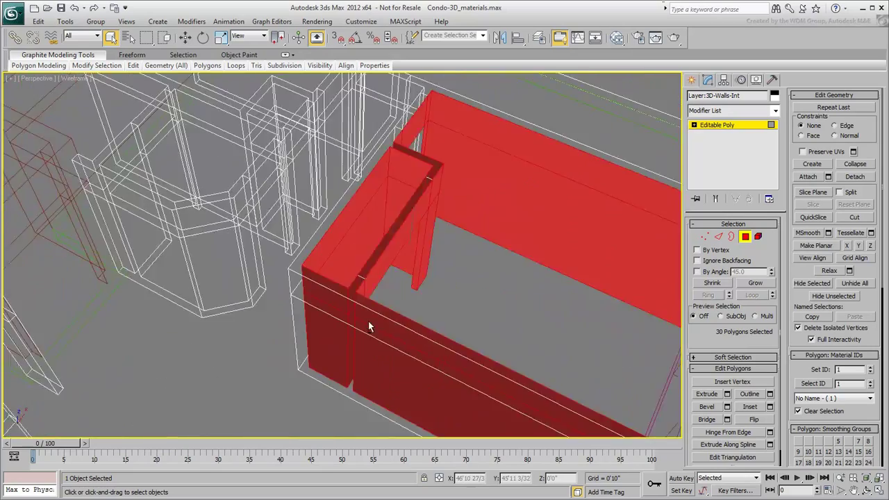
{"action": "key", "text": "F3"}
{"action": "mouse_move", "coordinate": [343, 327]}
{"action": "middle_mouse_down", "text": "alt"}
{"action": "mouse_move", "coordinate": [329, 313]}
{"action": "mouse_move", "coordinate": [228, 290]}
{"action": "mouse_move", "coordinate": [310, 287]}
{"action": "middle_mouse_up", "text": "alt"}
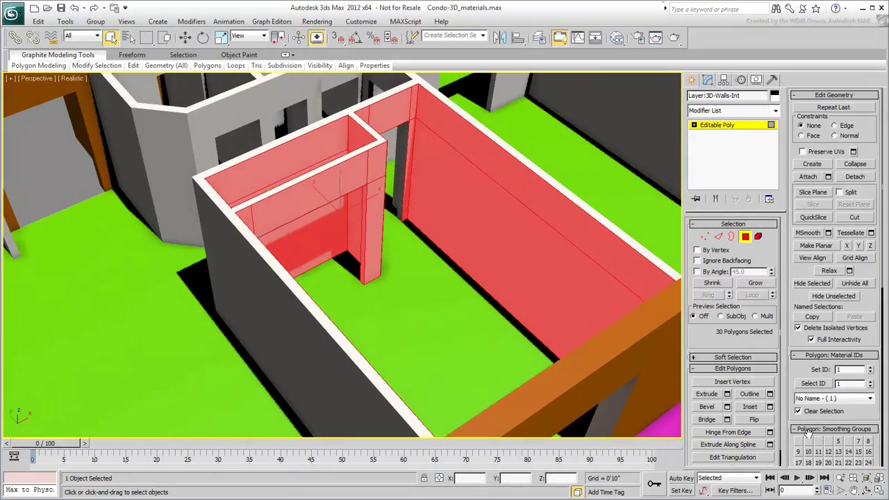
Step: Set material ID 2 on the selected middle-room polygons and clear the selection
{"action": "left_click_drag", "start_coordinate": [852, 369], "coordinate": [800, 368]}
{"action": "type", "text": "2"}
{"action": "key", "text": "Return"}
{"action": "type", "text": "2"}
{"action": "key", "text": "Return"}
{"action": "left_click", "coordinate": [439, 339]}
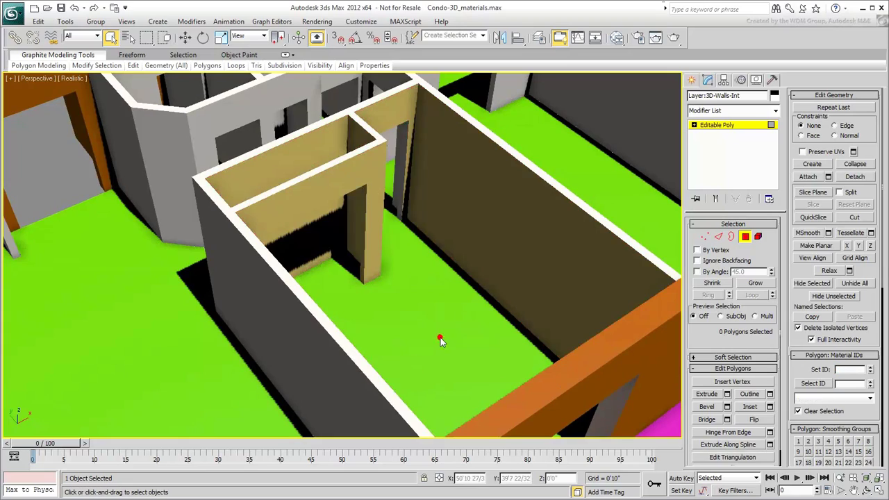
{"action": "middle_click_drag", "start_coordinate": [422, 336], "coordinate": [297, 325], "text": "alt"}
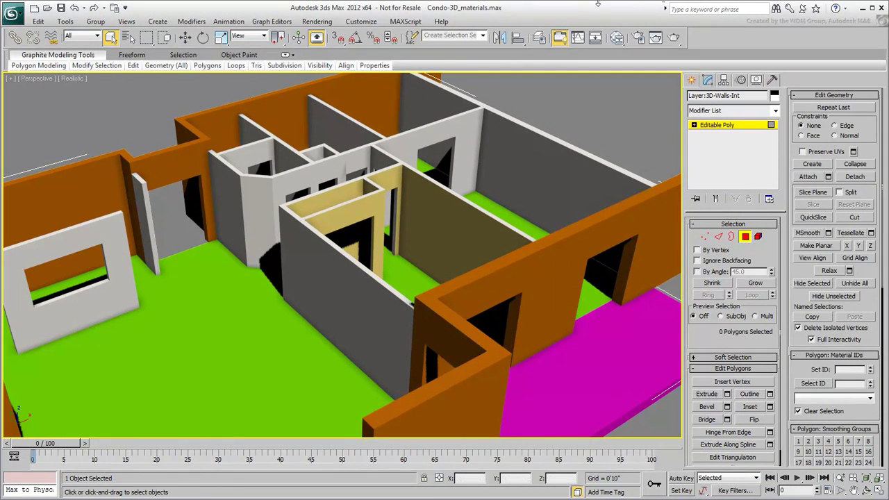
Step: Set the Multi/Sub-Object material's number of materials to 3 and connect a new collapsed Standard material to slot 3
{"action": "left_click", "coordinate": [616, 37]}
{"action": "middle_click_drag", "start_coordinate": [406, 440], "coordinate": [411, 415]}
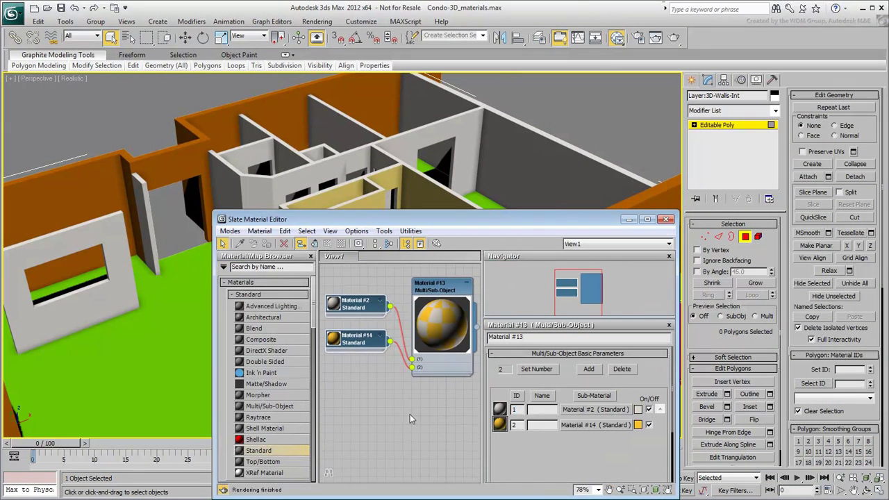
{"action": "left_click", "coordinate": [544, 374]}
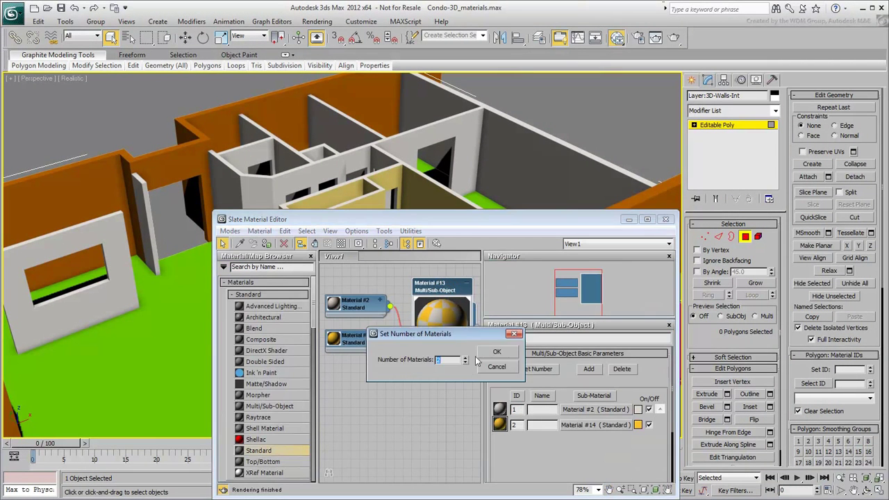
{"action": "key", "text": "Return"}
{"action": "left_click_drag", "start_coordinate": [342, 325], "coordinate": [364, 376]}
{"action": "left_click", "coordinate": [378, 370]}
Step: Open the new Standard material's parameters and change its diffuse color to blue
{"action": "double_click", "coordinate": [363, 372]}
{"action": "left_click", "coordinate": [545, 422]}
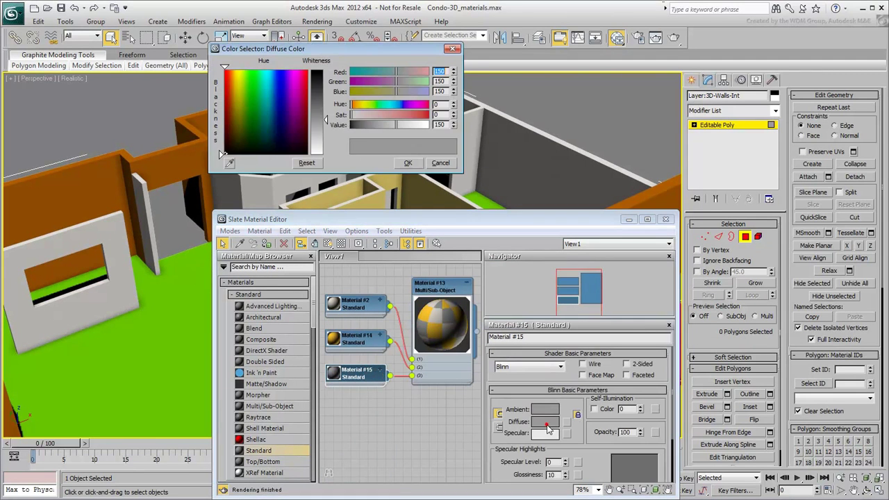
{"action": "left_click_drag", "start_coordinate": [282, 123], "coordinate": [325, 92]}
{"action": "left_click", "coordinate": [409, 164]}
Step: Select all polygons of the freestanding wall with the window opening, set their material ID to 3, and clear the selection
{"action": "middle_click_drag", "start_coordinate": [85, 285], "coordinate": [101, 314], "text": "alt"}
{"action": "left_click_drag", "start_coordinate": [20, 336], "coordinate": [55, 274]}
{"action": "left_click_drag", "start_coordinate": [151, 146], "coordinate": [154, 149]}
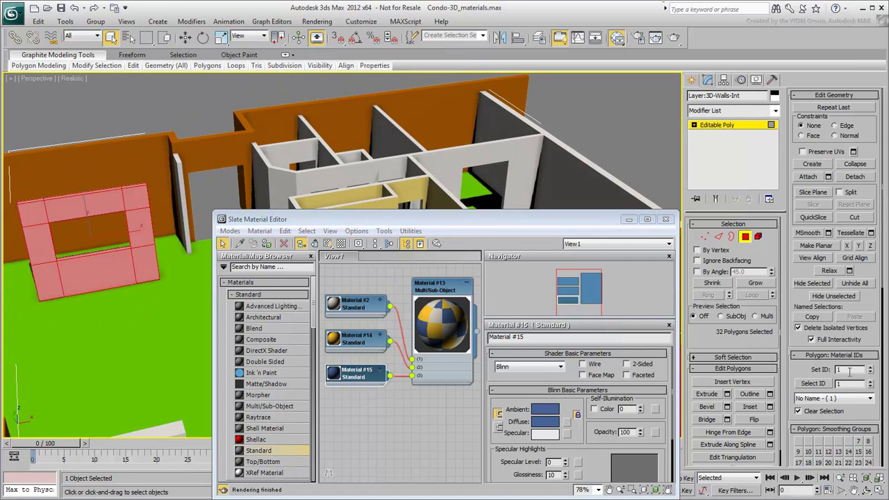
{"action": "type", "text": "3"}
{"action": "key", "text": "Return"}
{"action": "left_click", "coordinate": [151, 324]}
{"action": "middle_click_drag", "start_coordinate": [151, 313], "coordinate": [162, 308], "text": "alt"}
Step: Adjust the blue material's diffuse color to a more saturated blue with hue 153, saturation 211 and value 167
{"action": "left_click", "coordinate": [545, 422]}
{"action": "left_click", "coordinate": [321, 80]}
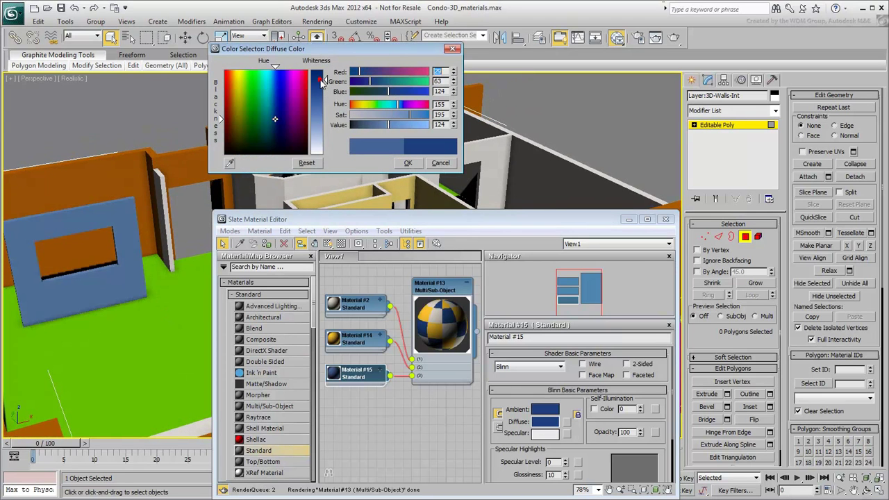
{"action": "left_click_drag", "start_coordinate": [278, 98], "coordinate": [277, 104]}
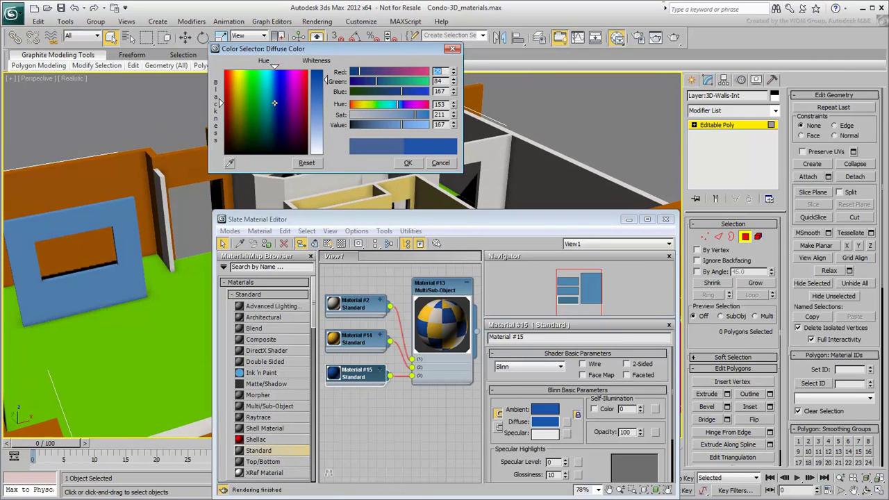
{"action": "left_click", "coordinate": [408, 163]}
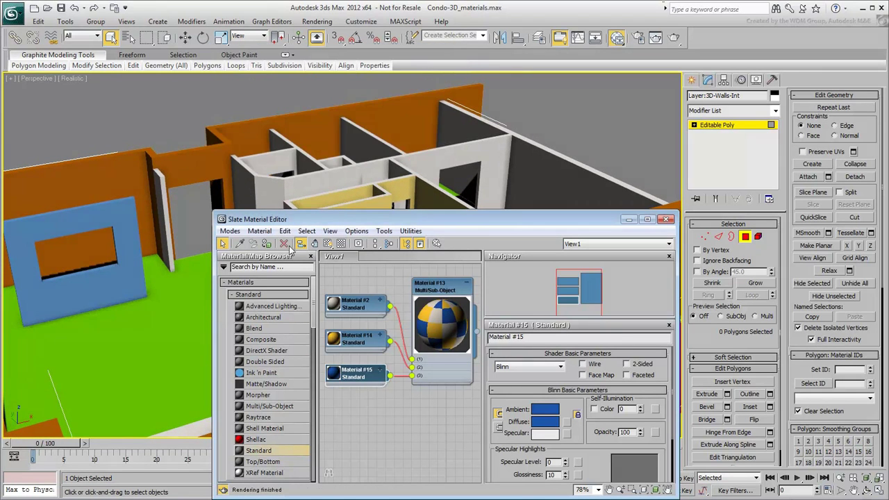
Step: Close the Slate Material Editor and exit polygon level on the interior walls
{"action": "left_click", "coordinate": [667, 220]}
{"action": "left_click", "coordinate": [745, 237]}
{"action": "scroll", "coordinate": [250, 255], "scroll_direction": "down", "scroll_amount": 3}
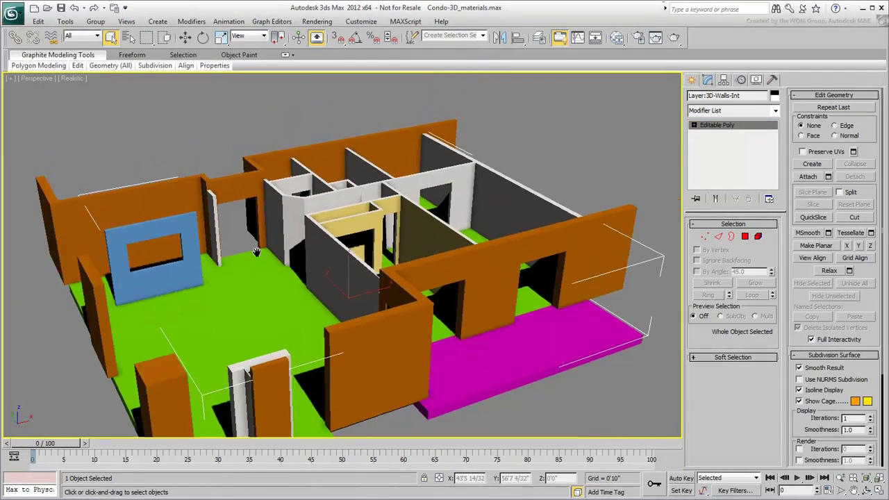
{"action": "middle_click_drag", "start_coordinate": [257, 254], "coordinate": [265, 285], "text": "alt"}
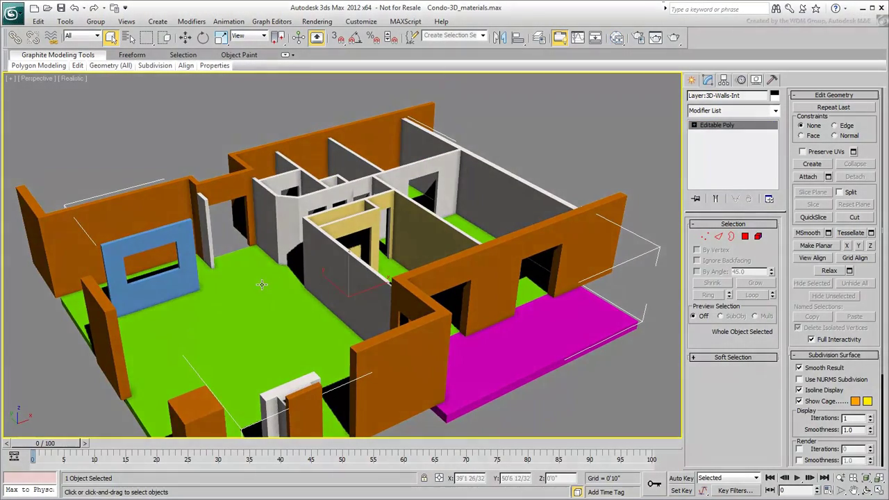
Step: Add a second Multi/Sub-Object material in the Slate Material Editor and connect the beige Material #2 to its slot 1
{"action": "left_click", "coordinate": [617, 38]}
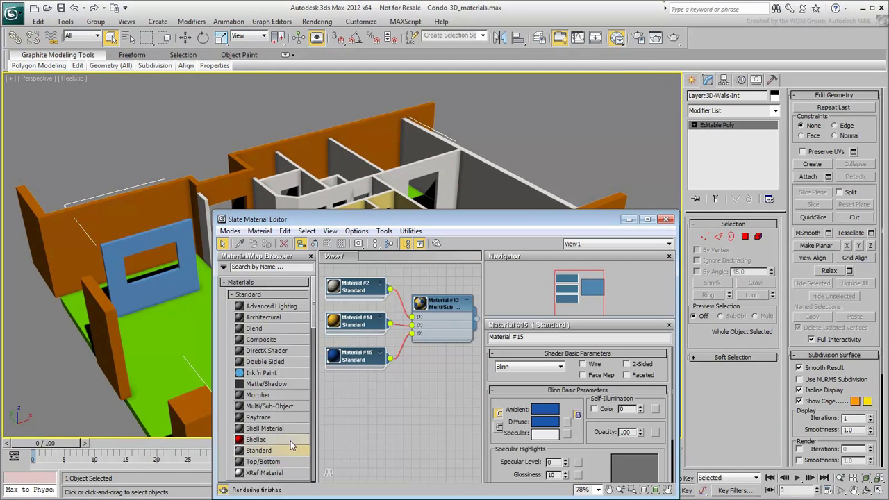
{"action": "left_click_drag", "start_coordinate": [268, 407], "coordinate": [316, 408]}
{"action": "left_click_drag", "start_coordinate": [438, 417], "coordinate": [439, 415]}
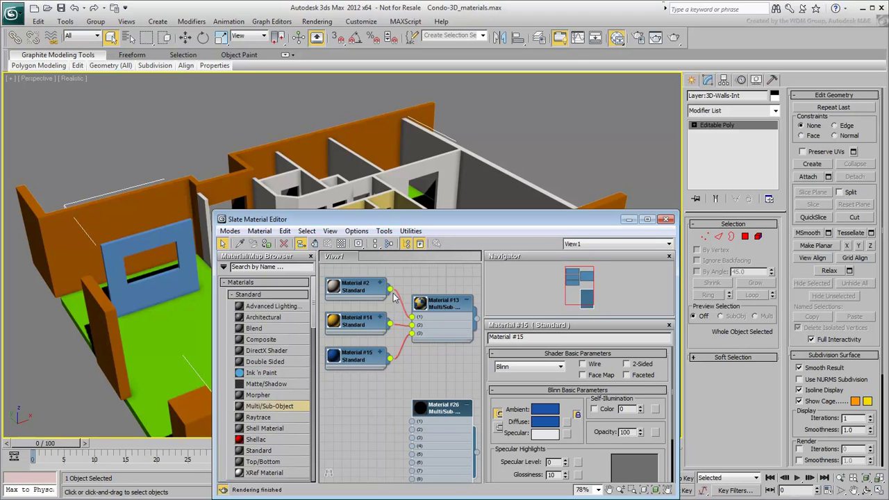
{"action": "left_click_drag", "start_coordinate": [390, 289], "coordinate": [412, 421]}
Step: Assign the second Multi/Sub-Object material to the exterior walls and close the material editor
{"action": "left_click_drag", "start_coordinate": [476, 455], "coordinate": [161, 208]}
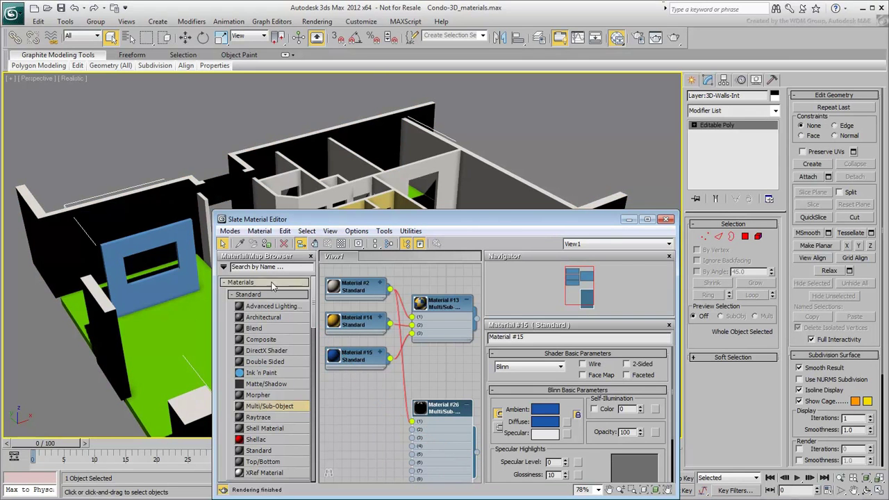
{"action": "left_click", "coordinate": [665, 220]}
{"action": "mouse_move", "coordinate": [375, 279]}
{"action": "middle_mouse_down", "text": "alt"}
{"action": "mouse_move", "coordinate": [441, 275]}
{"action": "mouse_move", "coordinate": [316, 265]}
{"action": "mouse_move", "coordinate": [384, 281]}
{"action": "middle_mouse_up", "text": "alt"}
Step: Select the exterior walls for editing at polygon level, leaving the material editor closed
{"action": "left_click", "coordinate": [621, 39]}
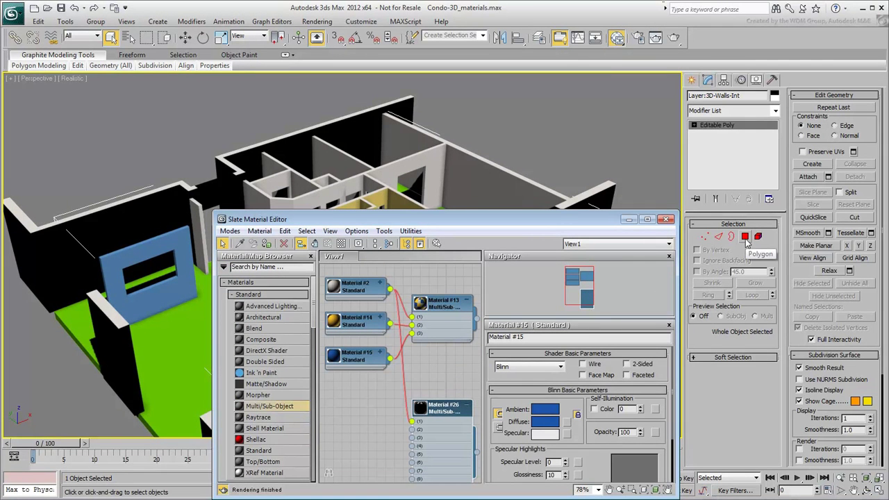
{"action": "left_click", "coordinate": [607, 186]}
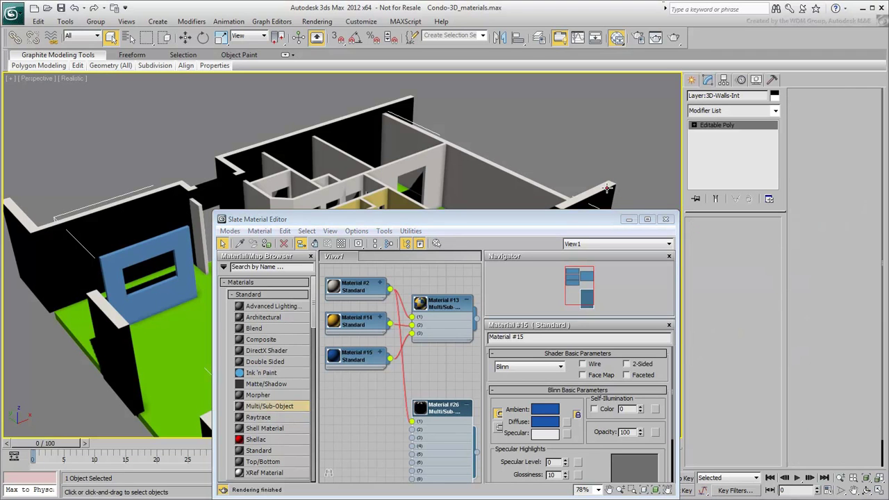
{"action": "left_click", "coordinate": [744, 237]}
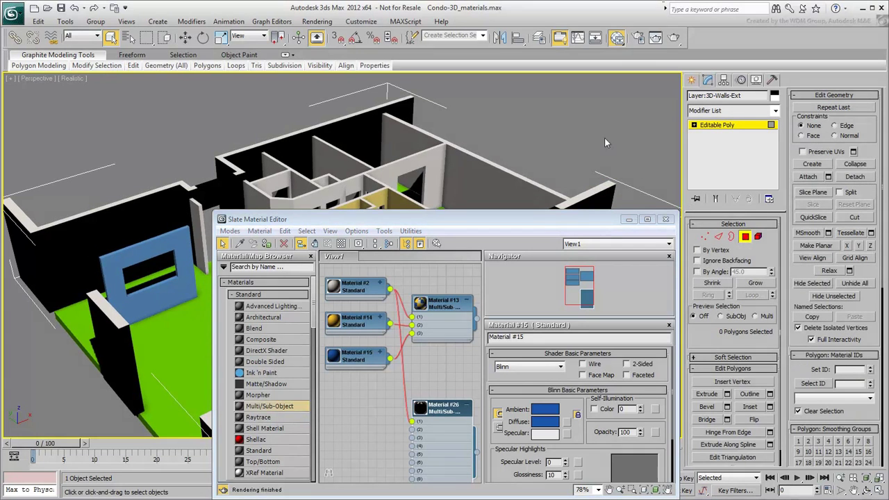
{"action": "left_click", "coordinate": [665, 220]}
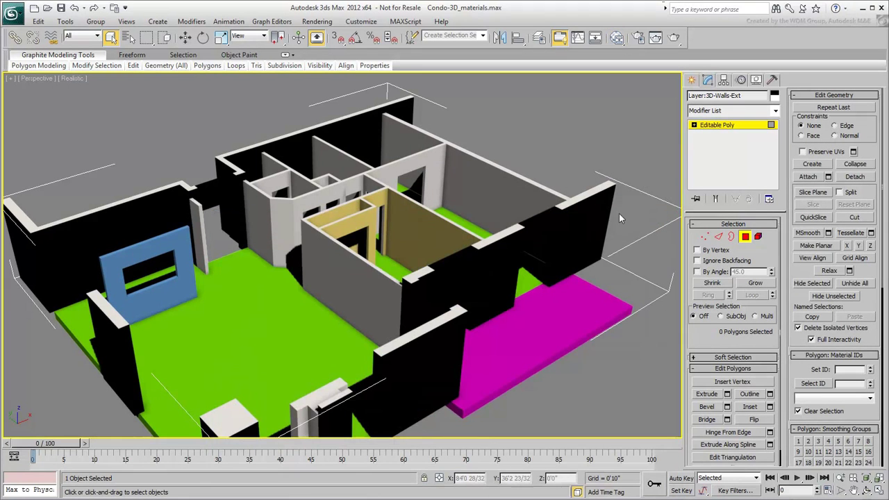
Step: Set material ID 1 on all polygons of the exterior walls and clear the selection
{"action": "key", "text": "ctrl+a"}
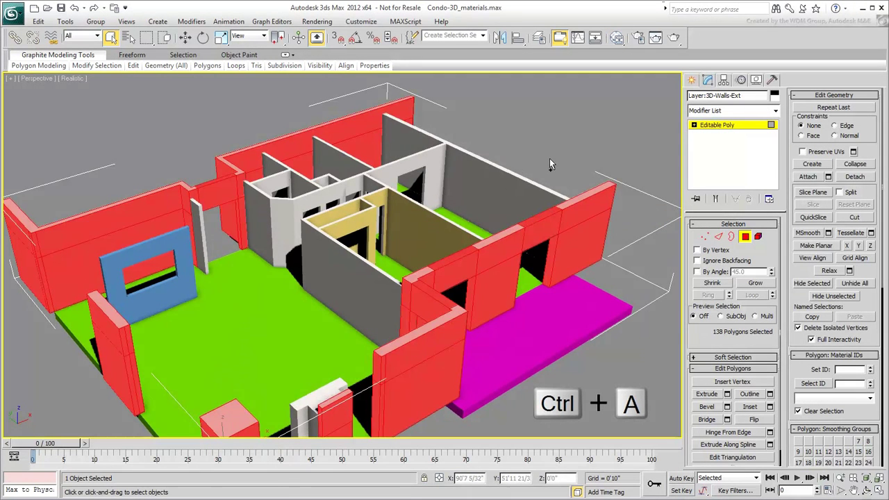
{"action": "left_click", "coordinate": [846, 369]}
{"action": "type", "text": "1"}
{"action": "key", "text": "Return"}
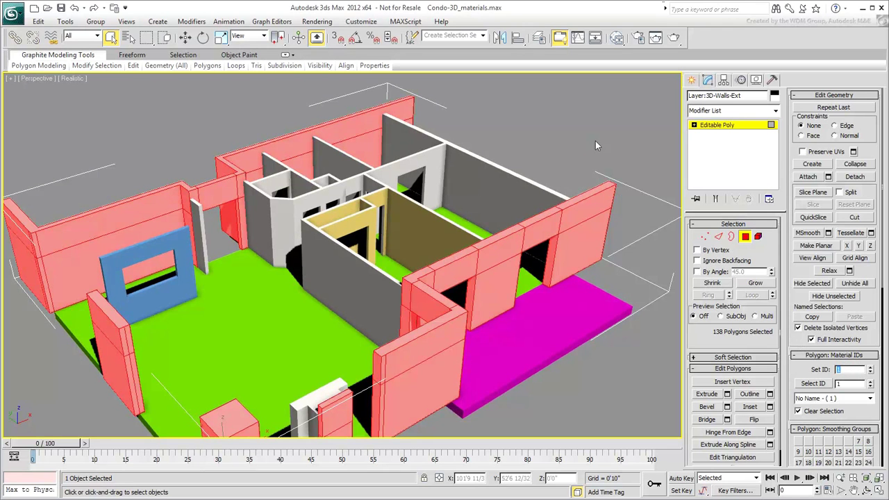
{"action": "left_click", "coordinate": [569, 103]}
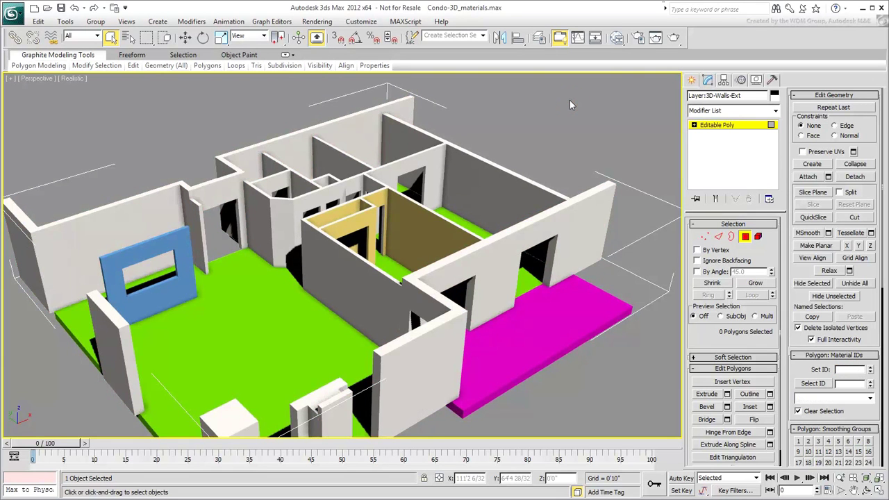
Step: Select the outward-facing polygons of the exterior walls along the magenta balcony, including those around its openings
{"action": "left_click", "coordinate": [598, 205]}
{"action": "left_click", "coordinate": [587, 243], "text": "ctrl"}
{"action": "left_click", "coordinate": [537, 227], "text": "ctrl"}
{"action": "left_click", "coordinate": [505, 240], "text": "ctrl"}
{"action": "left_click", "coordinate": [507, 282], "text": "ctrl"}
{"action": "left_click", "coordinate": [457, 269], "text": "ctrl"}
{"action": "middle_click_drag", "start_coordinate": [457, 269], "coordinate": [393, 224], "text": "alt"}
{"action": "left_click", "coordinate": [411, 208], "text": "ctrl"}
{"action": "left_click", "coordinate": [410, 235], "text": "ctrl"}
{"action": "left_click", "coordinate": [397, 211], "text": "ctrl"}
{"action": "scroll", "coordinate": [396, 212], "scroll_direction": "up", "scroll_amount": 3}
{"action": "left_click", "coordinate": [447, 176], "text": "ctrl"}
{"action": "left_click", "coordinate": [445, 199], "text": "ctrl"}
{"action": "left_click", "coordinate": [399, 196], "text": "ctrl"}
{"action": "left_click", "coordinate": [397, 220], "text": "ctrl"}
{"action": "left_click", "coordinate": [376, 218], "text": "ctrl"}
{"action": "left_click", "coordinate": [365, 195], "text": "ctrl"}
Step: Add the outer faces of the projecting wall beside the balcony, the short wall segment and the corner column to the selection
{"action": "middle_click_drag", "start_coordinate": [332, 196], "coordinate": [406, 224], "text": "alt"}
{"action": "left_click", "coordinate": [297, 284], "text": "ctrl"}
{"action": "left_click", "coordinate": [297, 321], "text": "ctrl"}
{"action": "middle_click_drag", "start_coordinate": [334, 298], "coordinate": [424, 198]}
{"action": "left_click", "coordinate": [254, 229], "text": "ctrl"}
{"action": "left_click", "coordinate": [263, 287], "text": "ctrl"}
{"action": "left_click", "coordinate": [93, 250], "text": "ctrl"}
{"action": "left_click", "coordinate": [88, 294], "text": "ctrl"}
Step: Add the column's other outer side and the outer faces of the freestanding wall and the far end wall to the selection
{"action": "middle_click_drag", "start_coordinate": [97, 295], "coordinate": [351, 289], "text": "alt"}
{"action": "scroll", "coordinate": [266, 292], "scroll_direction": "down", "scroll_amount": 4}
{"action": "left_click", "coordinate": [413, 268], "text": "ctrl"}
{"action": "left_click", "coordinate": [414, 299], "text": "ctrl"}
{"action": "left_click", "coordinate": [221, 250], "text": "ctrl"}
{"action": "left_click", "coordinate": [221, 279], "text": "ctrl"}
{"action": "left_click", "coordinate": [52, 233], "text": "ctrl"}
{"action": "left_click", "coordinate": [52, 274], "text": "ctrl"}
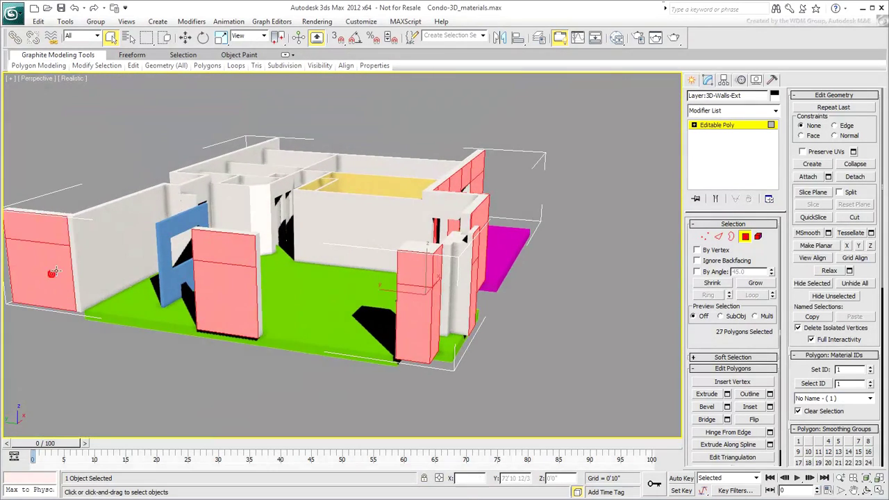
{"action": "left_click", "coordinate": [71, 237], "text": "ctrl"}
{"action": "left_click", "coordinate": [72, 269], "text": "ctrl"}
{"action": "middle_click_drag", "start_coordinate": [243, 267], "coordinate": [334, 269]}
{"action": "middle_click_drag", "start_coordinate": [335, 269], "coordinate": [207, 283], "text": "alt"}
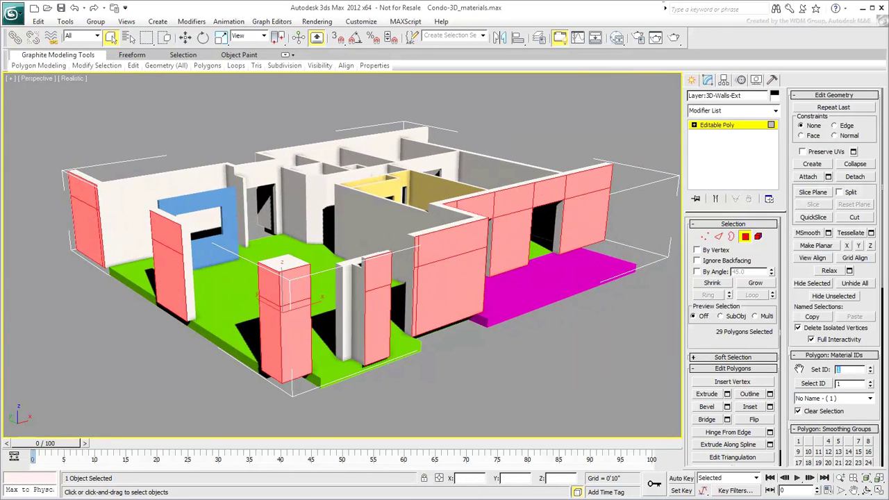
Step: Assign a separate material ID to the selected outward-facing exterior wall polygons and clear the selection
{"action": "key", "text": "Return"}
{"action": "left_click", "coordinate": [604, 388]}
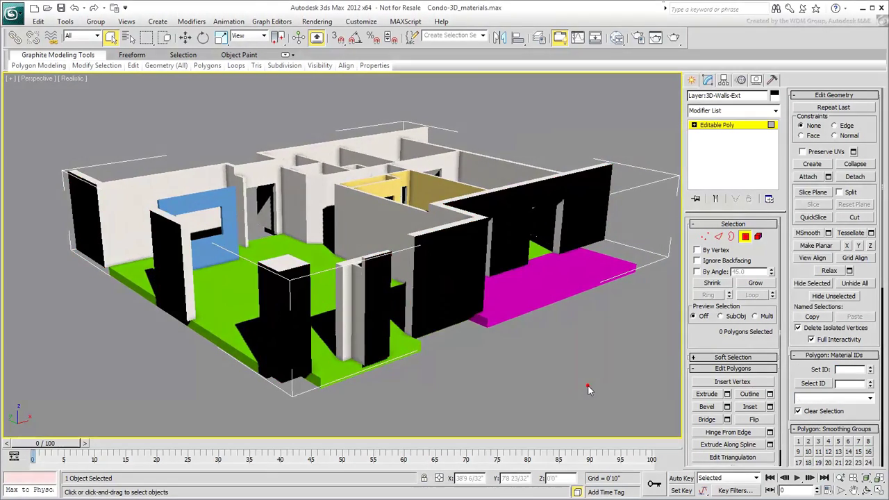
{"action": "middle_click_drag", "start_coordinate": [550, 370], "coordinate": [500, 332], "text": "alt"}
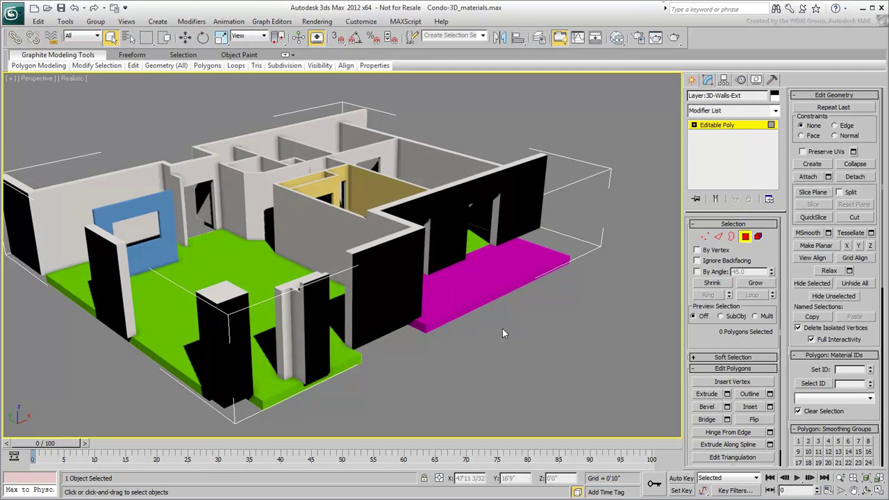
Step: Add a Standard material beside the second Multi/Sub-Object material in the Slate Material Editor
{"action": "left_click", "coordinate": [617, 37]}
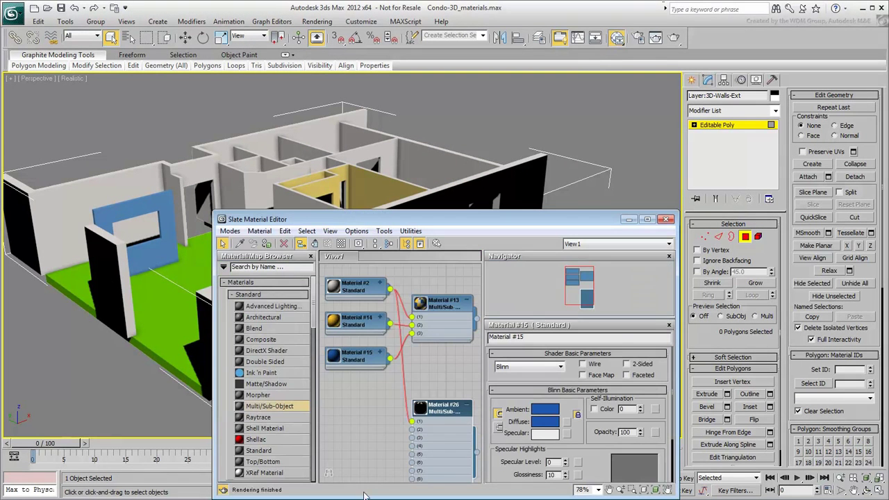
{"action": "middle_click_drag", "start_coordinate": [367, 439], "coordinate": [397, 399]}
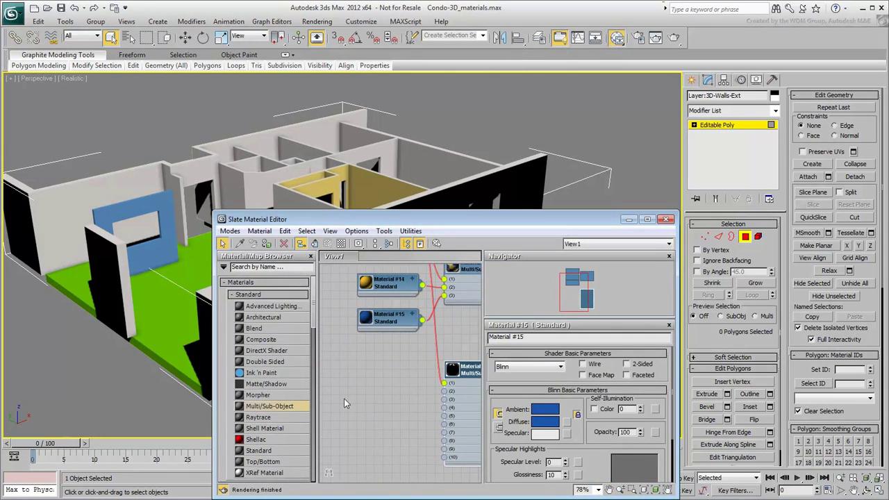
{"action": "left_click_drag", "start_coordinate": [262, 449], "coordinate": [393, 371]}
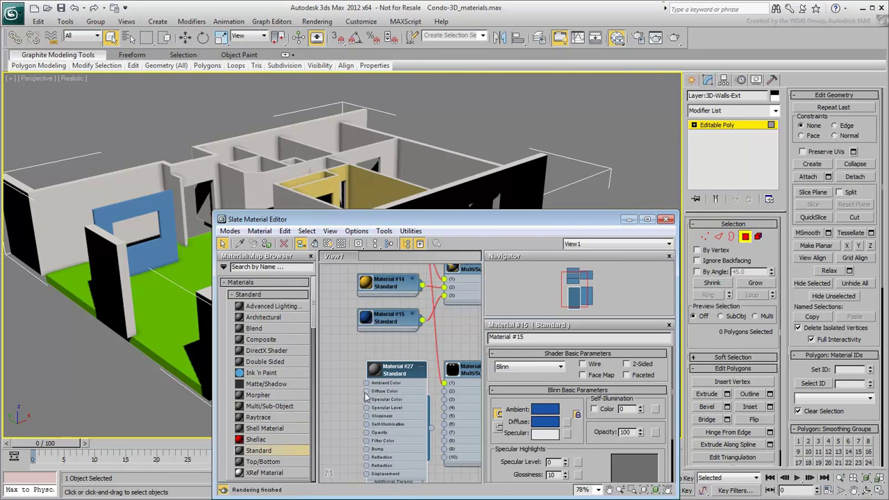
Step: Load Brick_diff.jpg as a Bitmap map into the Diffuse Color of the new Standard material
{"action": "left_click_drag", "start_coordinate": [344, 390], "coordinate": [344, 390]}
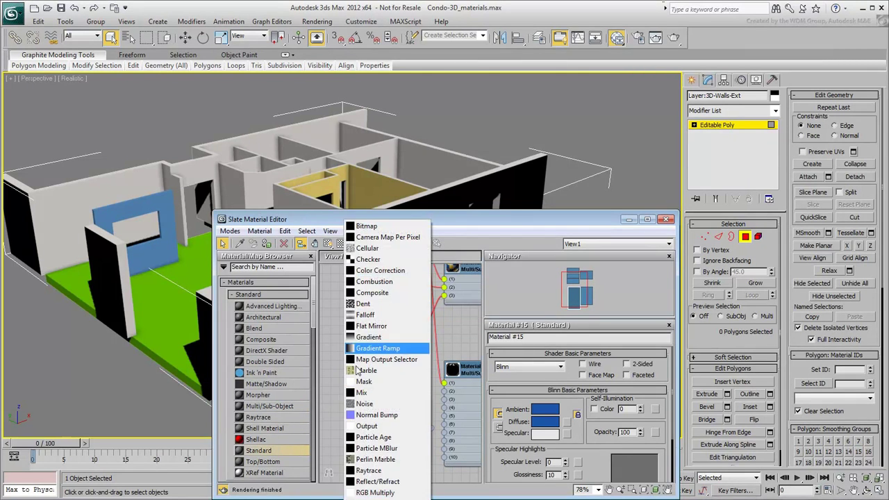
{"action": "left_click", "coordinate": [368, 228]}
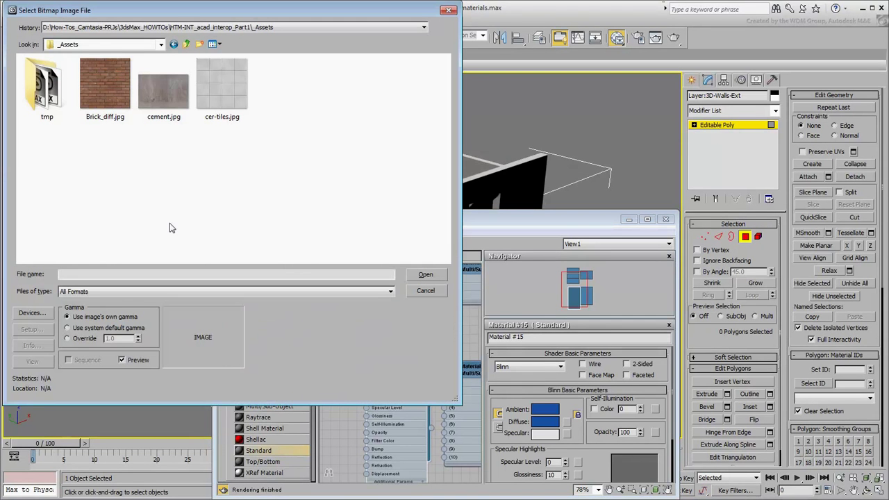
{"action": "left_click", "coordinate": [104, 91]}
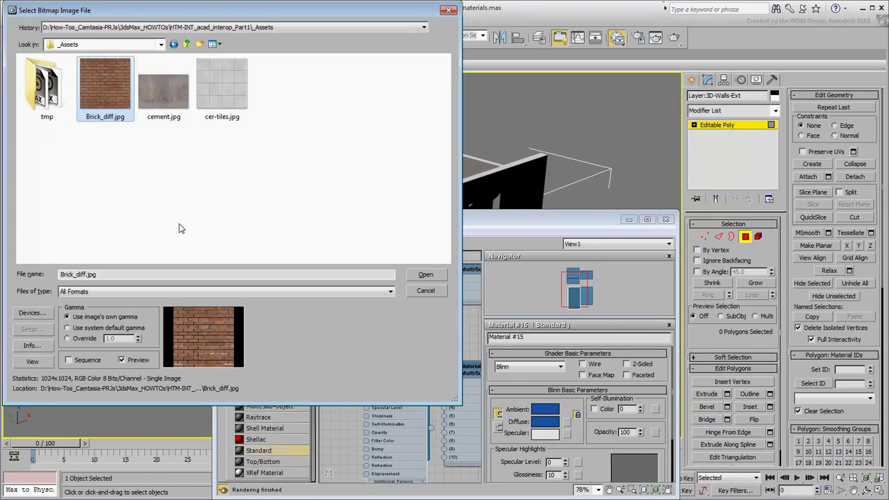
{"action": "left_click", "coordinate": [425, 276]}
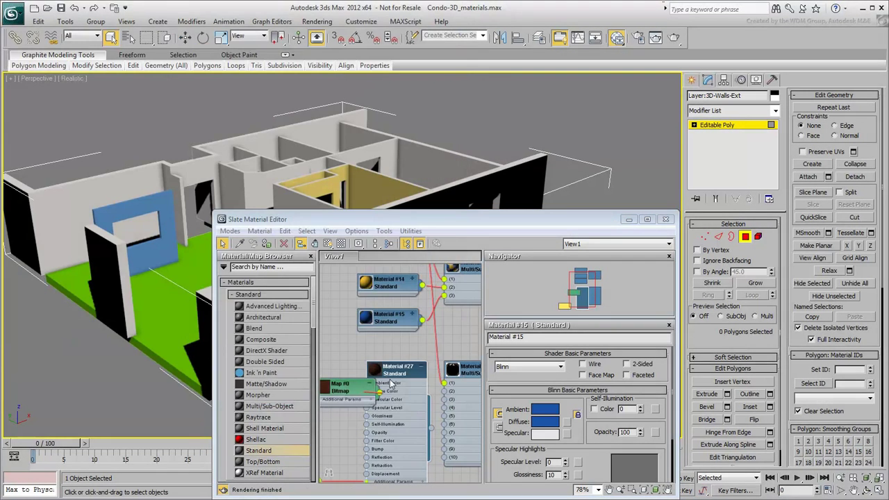
Step: Space out the brick nodes, show the brick material in the viewport, and wire it into slot 2 of the exterior walls' Multi/Sub-Object material
{"action": "left_click_drag", "start_coordinate": [354, 393], "coordinate": [309, 384]}
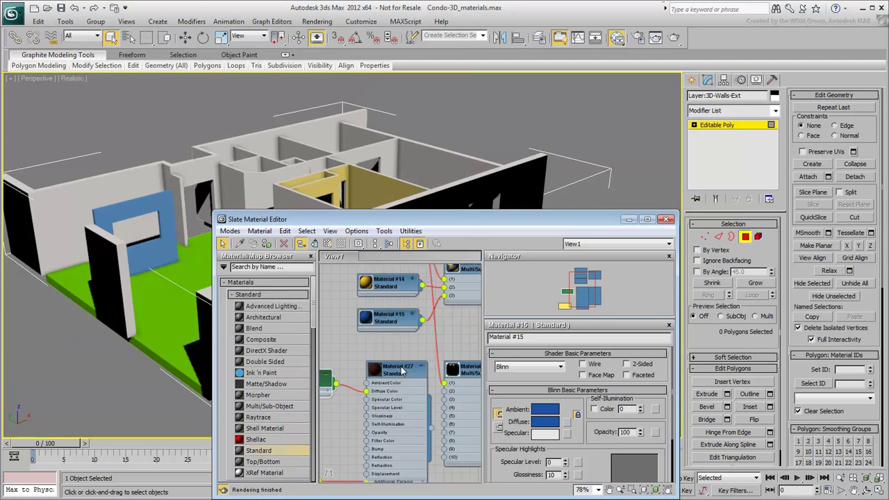
{"action": "left_click_drag", "start_coordinate": [401, 370], "coordinate": [383, 371]}
{"action": "left_click", "coordinate": [327, 244]}
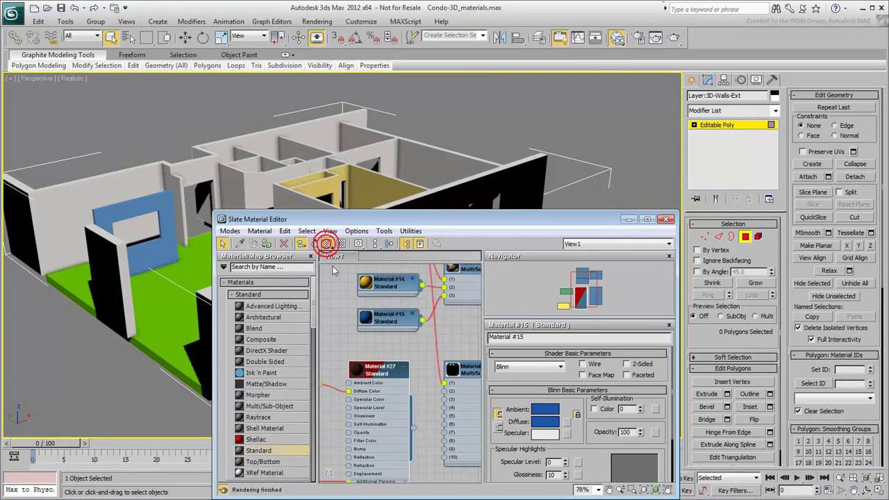
{"action": "left_click_drag", "start_coordinate": [414, 431], "coordinate": [442, 401]}
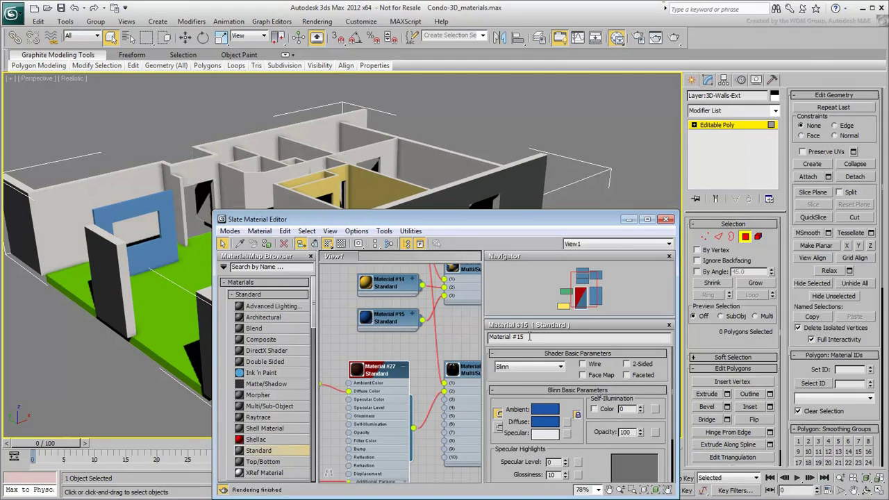
{"action": "left_click", "coordinate": [666, 220]}
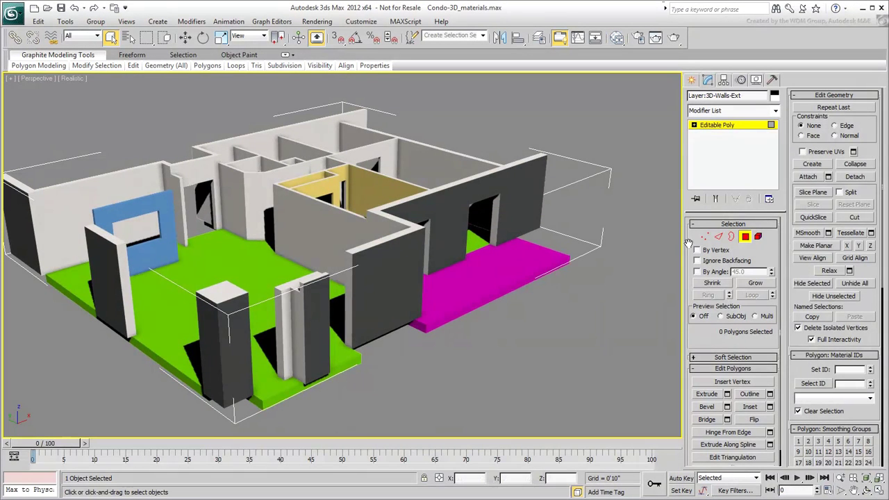
Step: Leave polygon editing and add a UVW Map modifier with Box mapping to the exterior walls
{"action": "left_click", "coordinate": [749, 239]}
{"action": "left_click", "coordinate": [746, 111]}
{"action": "left_click_drag", "start_coordinate": [778, 170], "coordinate": [791, 434]}
{"action": "left_click", "coordinate": [712, 498]}
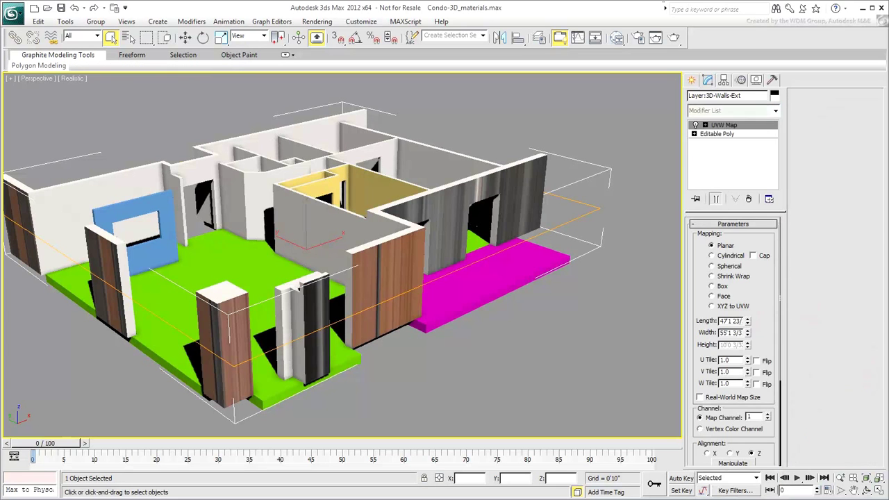
{"action": "left_click", "coordinate": [719, 288]}
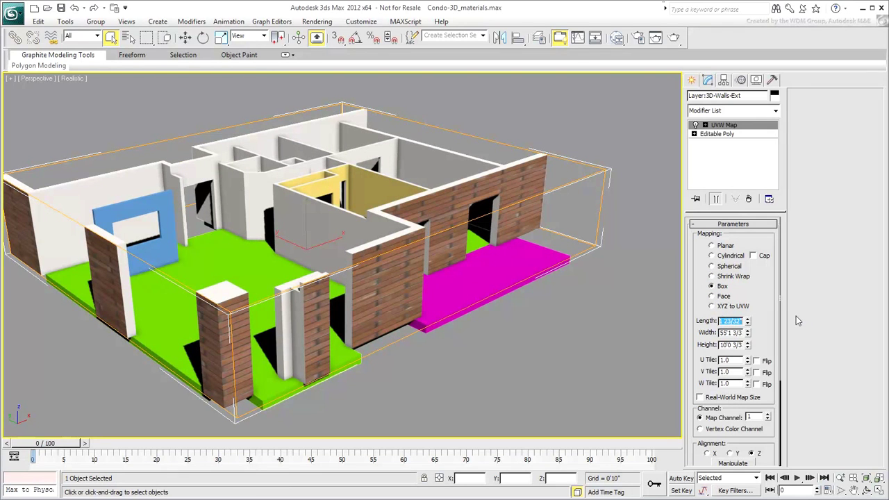
Step: Set the UVW Map's box length, width and height to 4' each
{"action": "type", "text": "4'"}
{"action": "key", "text": "Tab"}
{"action": "type", "text": "4'"}
{"action": "key", "text": "Tab"}
{"action": "type", "text": "4'"}
{"action": "key", "text": "Return"}
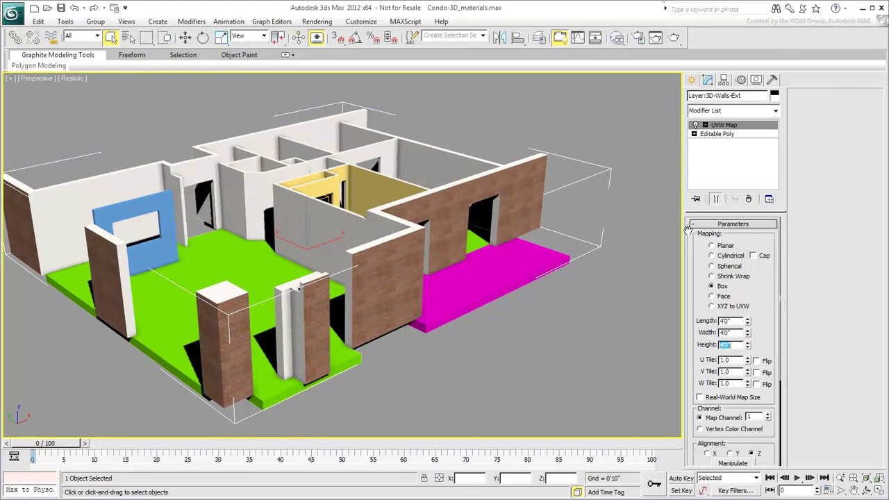
Step: Examine the brick mapping on the outer faces, and the inner side of the exterior wall at the yellow room
{"action": "middle_click_drag", "start_coordinate": [414, 261], "coordinate": [417, 238], "text": "alt"}
{"action": "scroll", "coordinate": [416, 238], "scroll_direction": "up", "scroll_amount": 5}
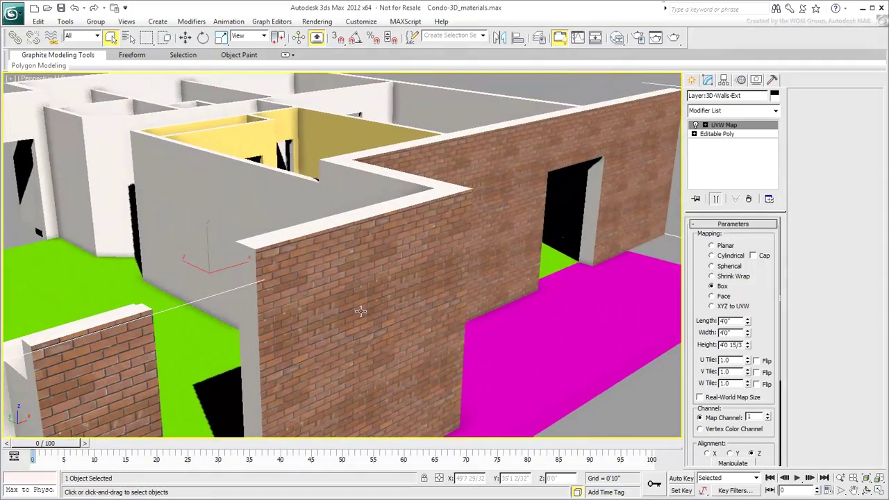
{"action": "middle_click_drag", "start_coordinate": [360, 311], "coordinate": [494, 280], "text": "alt"}
{"action": "scroll", "coordinate": [487, 284], "scroll_direction": "down", "scroll_amount": 4}
{"action": "middle_click_drag", "start_coordinate": [489, 315], "coordinate": [476, 317], "text": "alt"}
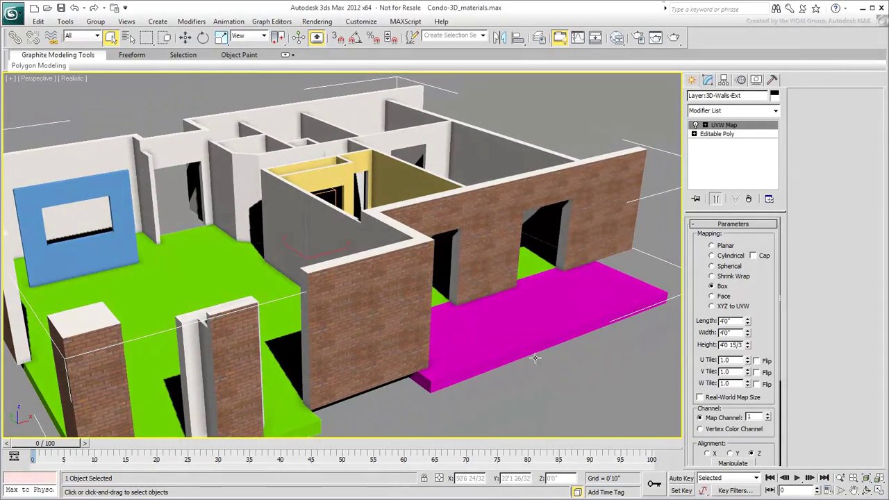
{"action": "middle_click_drag", "start_coordinate": [377, 294], "coordinate": [491, 295], "text": "alt"}
{"action": "middle_click_drag", "start_coordinate": [376, 203], "coordinate": [469, 301]}
{"action": "scroll", "coordinate": [442, 319], "scroll_direction": "up", "scroll_amount": 3}
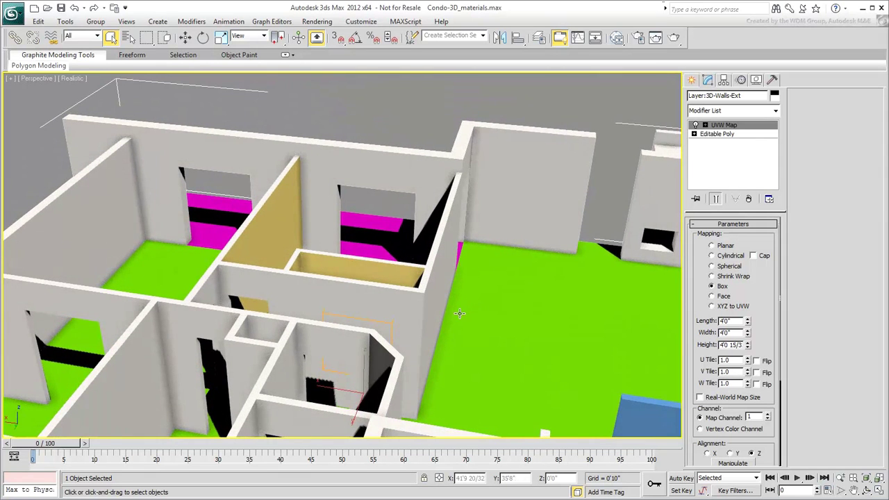
{"action": "scroll", "coordinate": [460, 314], "scroll_direction": "up", "scroll_amount": 1}
Step: At the Editable Poly's Polygon level, select the inner wall face between the two openings behind the yellow partition, and view it in wireframe
{"action": "left_click", "coordinate": [694, 133]}
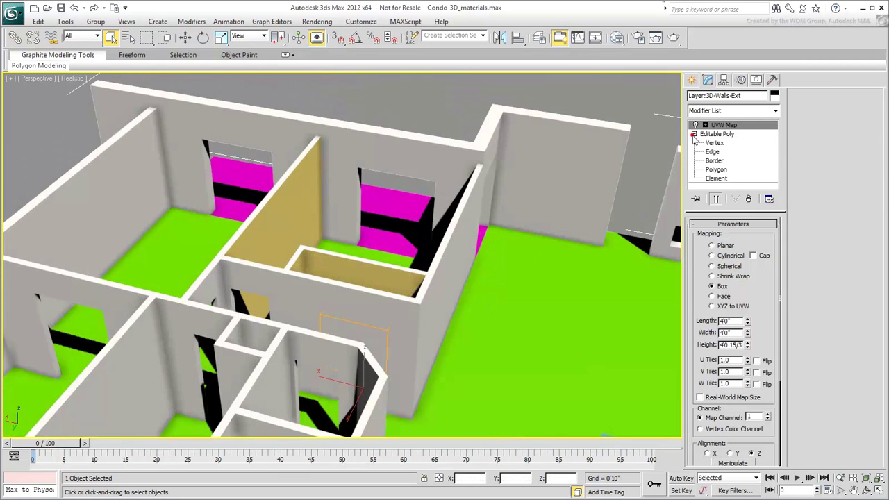
{"action": "left_click", "coordinate": [716, 170]}
{"action": "left_click", "coordinate": [341, 172]}
{"action": "left_click", "coordinate": [342, 153]}
{"action": "left_click", "coordinate": [340, 176]}
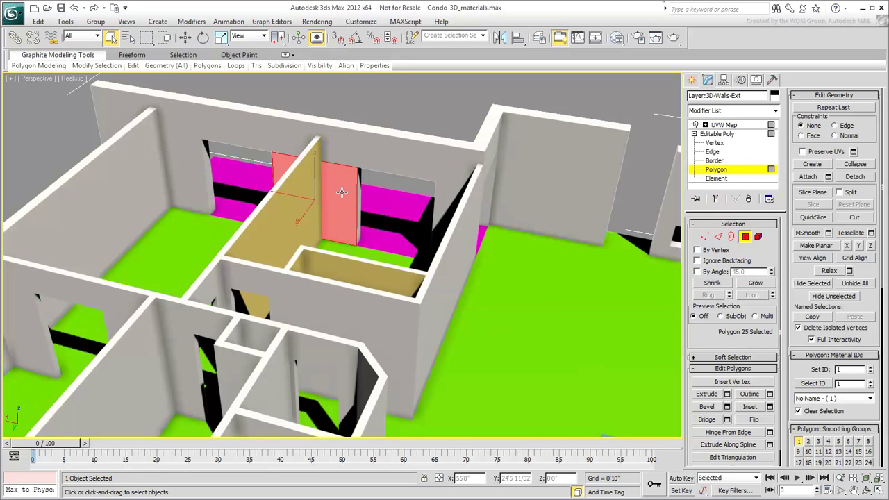
{"action": "key", "text": "F3"}
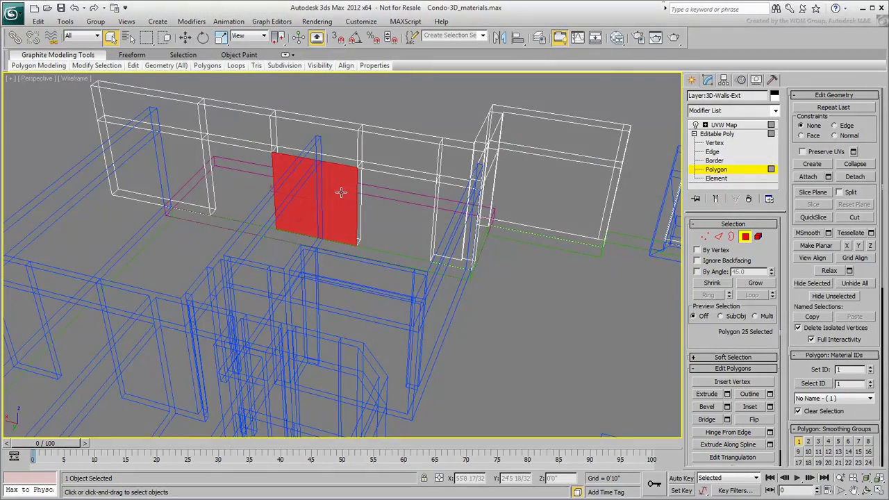
{"action": "middle_click_drag", "start_coordinate": [340, 192], "coordinate": [390, 224], "text": "alt"}
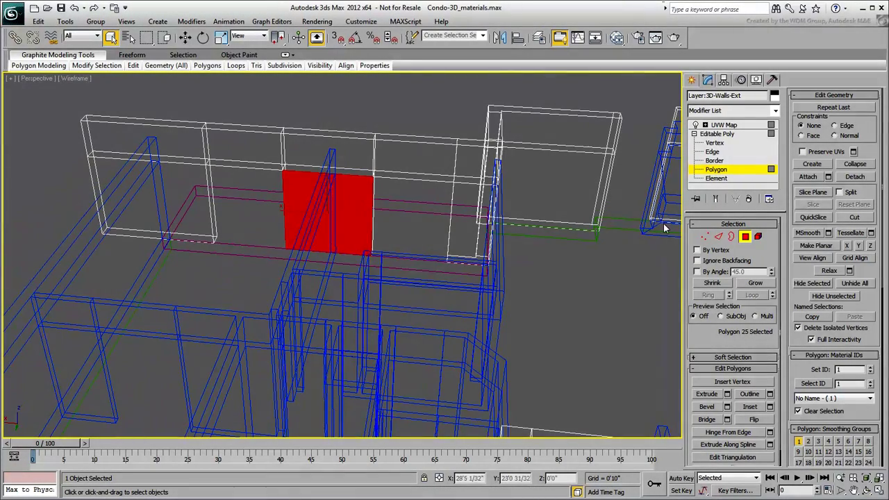
Step: Connect the horizontal edges of the wall section between the two openings with one segment, slid to line up with the partition wall
{"action": "left_click", "coordinate": [718, 237]}
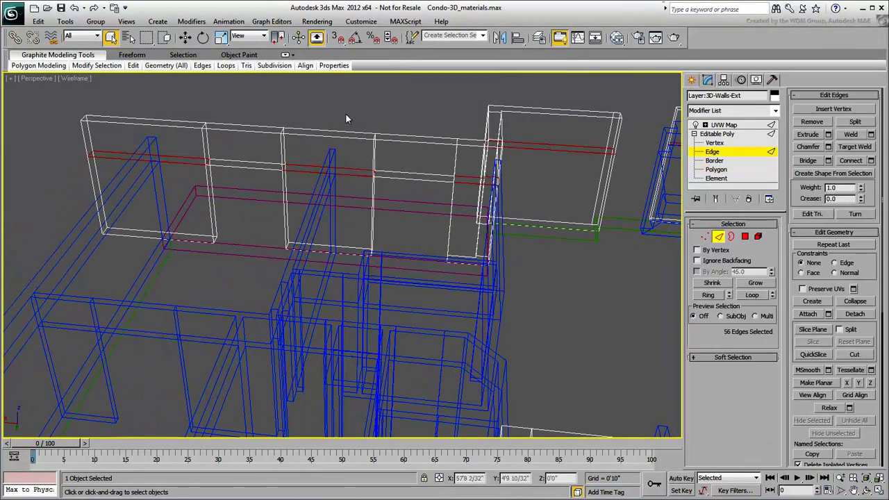
{"action": "left_click_drag", "start_coordinate": [330, 231], "coordinate": [320, 283]}
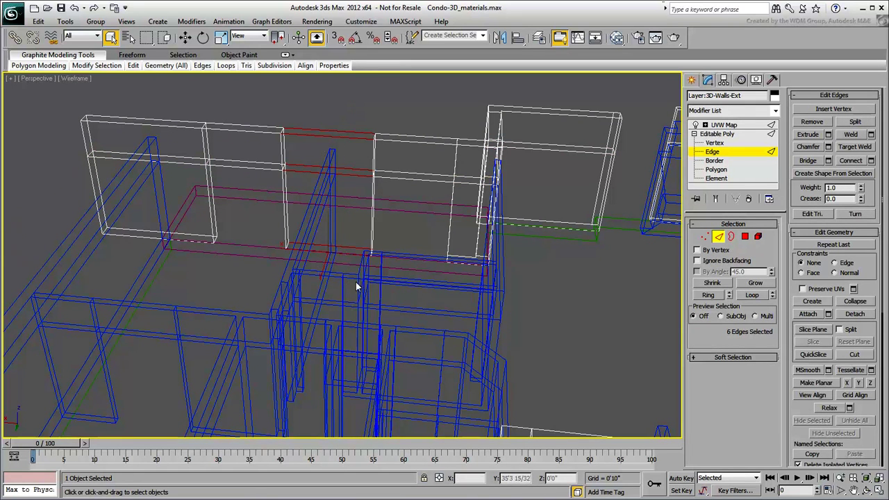
{"action": "left_click", "coordinate": [870, 161]}
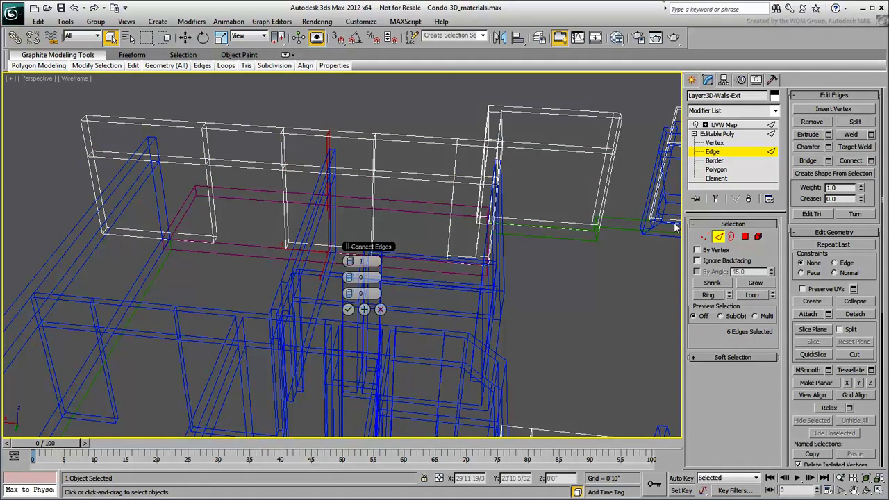
{"action": "middle_click_drag", "start_coordinate": [493, 260], "coordinate": [509, 257], "text": "alt"}
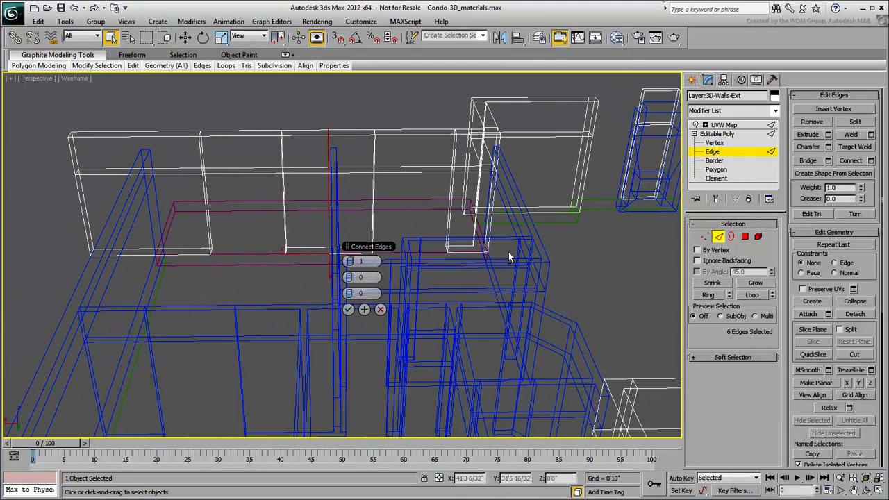
{"action": "left_click_drag", "start_coordinate": [354, 295], "coordinate": [386, 292]}
{"action": "middle_click_drag", "start_coordinate": [283, 286], "coordinate": [336, 287], "text": "alt"}
{"action": "key", "text": "F3"}
{"action": "left_click", "coordinate": [348, 309]}
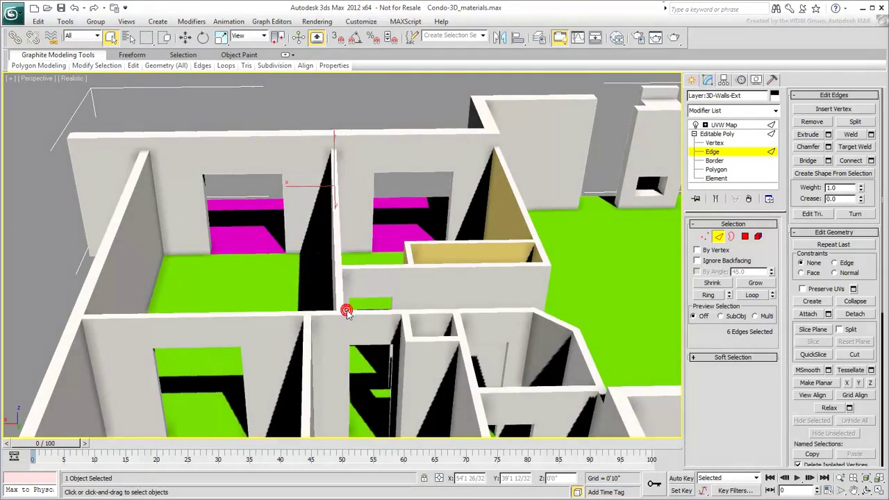
Step: Select the five inner polygons of the exterior wall around the opening in the yellow room
{"action": "left_click", "coordinate": [745, 236], "text": "ctrl"}
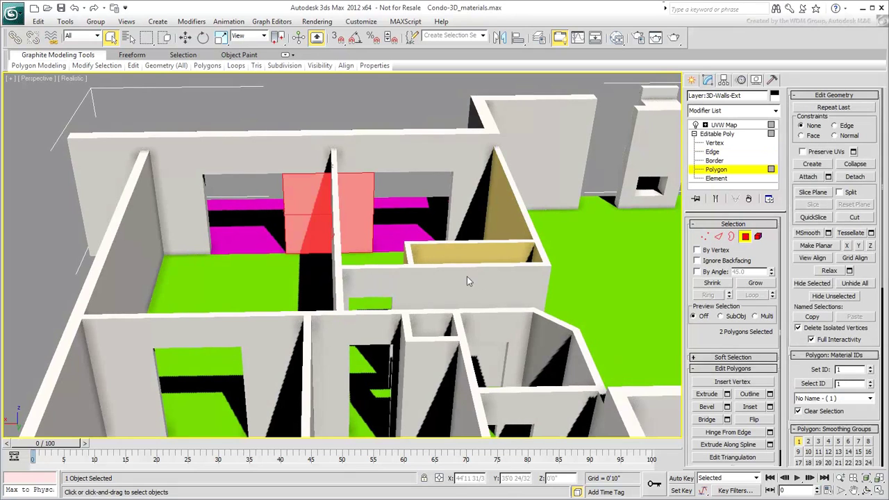
{"action": "middle_click_drag", "start_coordinate": [463, 278], "coordinate": [420, 279], "text": "alt"}
{"action": "left_click", "coordinate": [356, 167]}
{"action": "left_click", "coordinate": [356, 192], "text": "ctrl"}
{"action": "left_click", "coordinate": [411, 171], "text": "ctrl"}
{"action": "left_click", "coordinate": [469, 179], "text": "ctrl"}
{"action": "left_click", "coordinate": [458, 213], "text": "ctrl"}
{"action": "middle_click_drag", "start_coordinate": [458, 212], "coordinate": [444, 245], "text": "alt"}
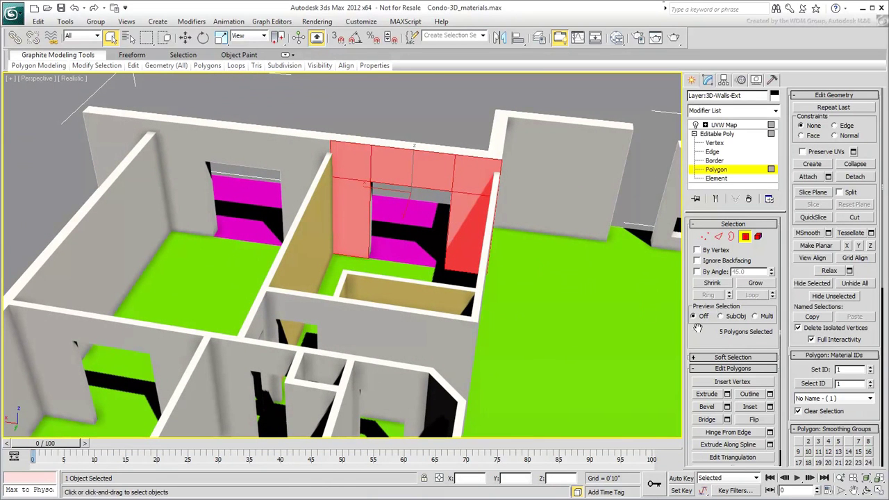
Step: Assign material ID 3 to the selected yellow-room wall polygons and clear the selection
{"action": "left_click", "coordinate": [851, 370]}
{"action": "type", "text": "3"}
{"action": "key", "text": "Return"}
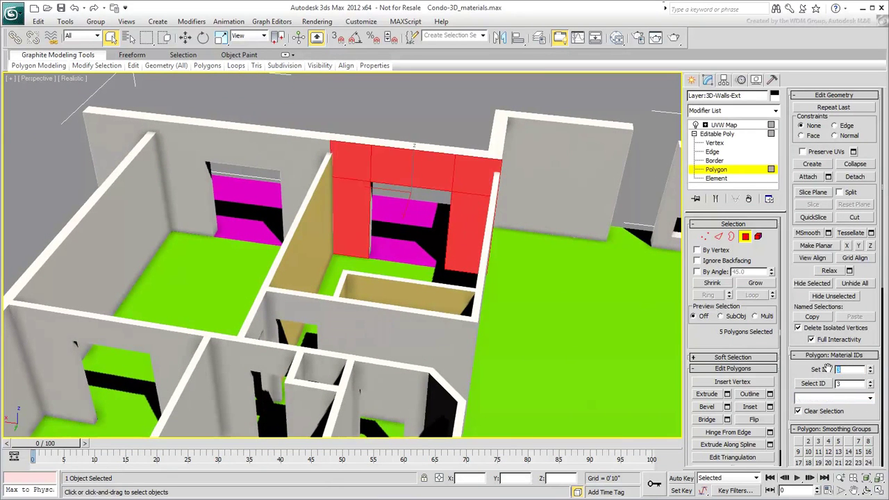
{"action": "left_click", "coordinate": [588, 313]}
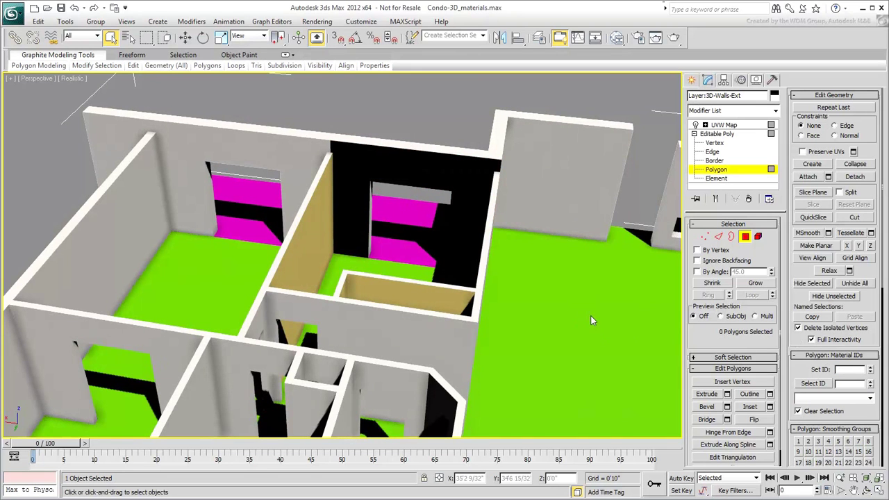
Step: Return to the UVW Map modifier level and wire the yellow material into slot 3 of the exterior walls' Multi/Sub-Object material, collapsing the brick node
{"action": "middle_click_drag", "start_coordinate": [600, 298], "coordinate": [569, 303], "text": "alt"}
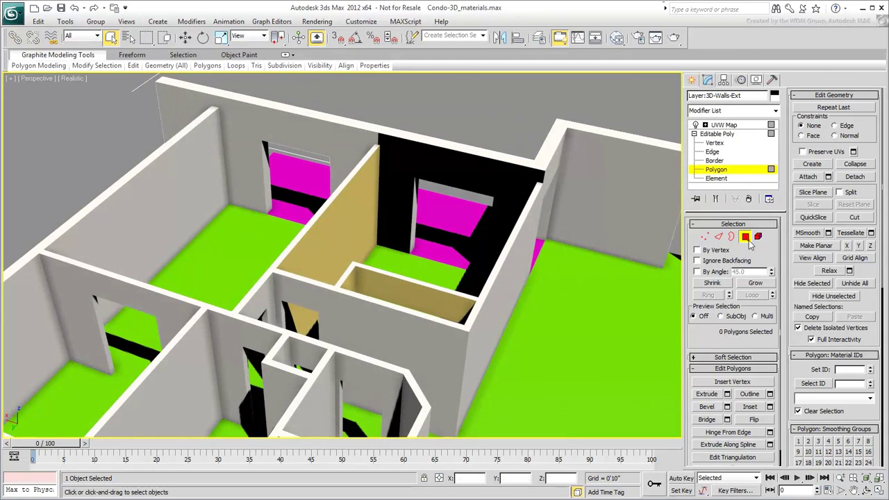
{"action": "left_click", "coordinate": [727, 134]}
{"action": "left_click", "coordinate": [724, 125]}
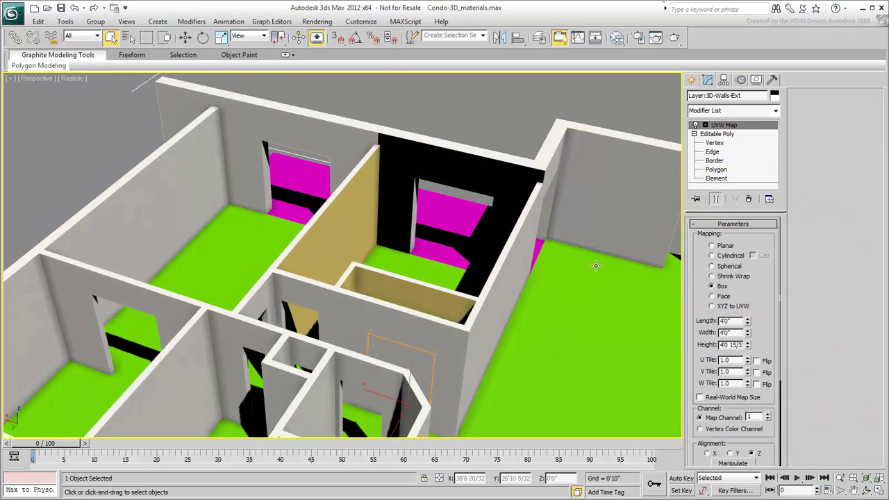
{"action": "left_click", "coordinate": [617, 38]}
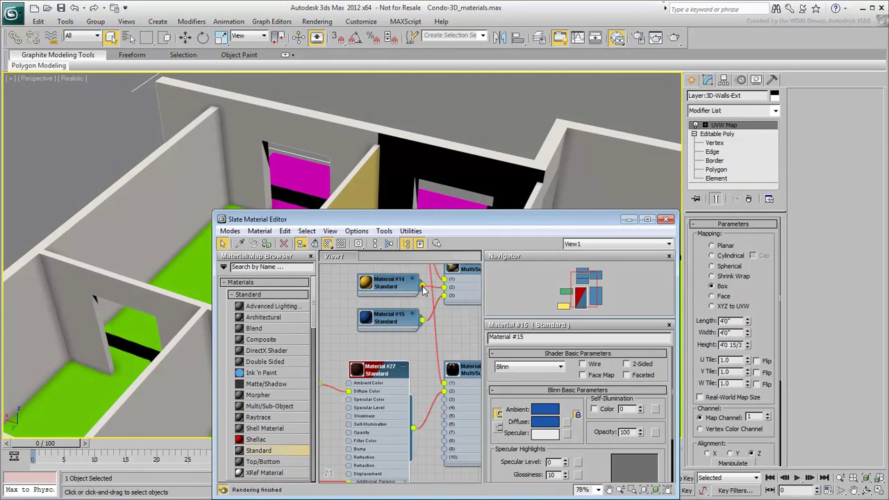
{"action": "left_click_drag", "start_coordinate": [422, 288], "coordinate": [446, 404]}
{"action": "left_click", "coordinate": [401, 370]}
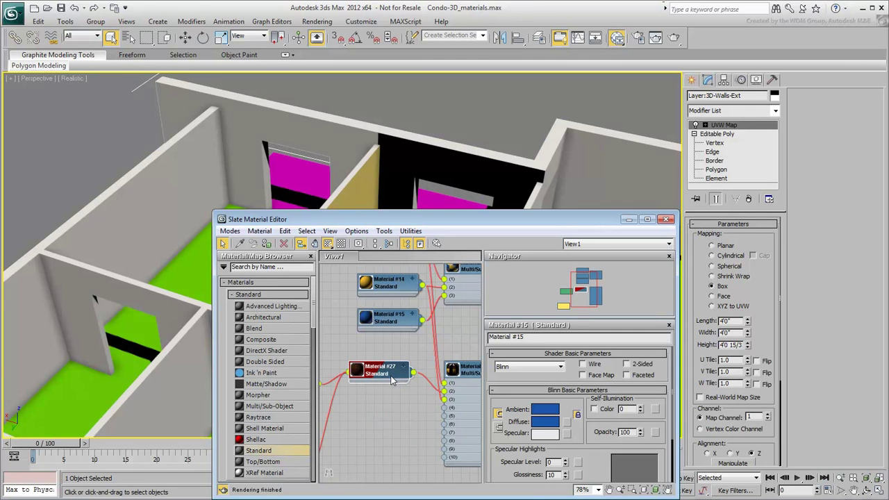
{"action": "mouse_move", "coordinate": [508, 171]}
{"action": "middle_mouse_down", "text": "alt"}
{"action": "mouse_move", "coordinate": [453, 162]}
{"action": "mouse_move", "coordinate": [508, 140]}
{"action": "middle_mouse_up", "text": "alt"}
{"action": "right_click", "coordinate": [507, 140]}
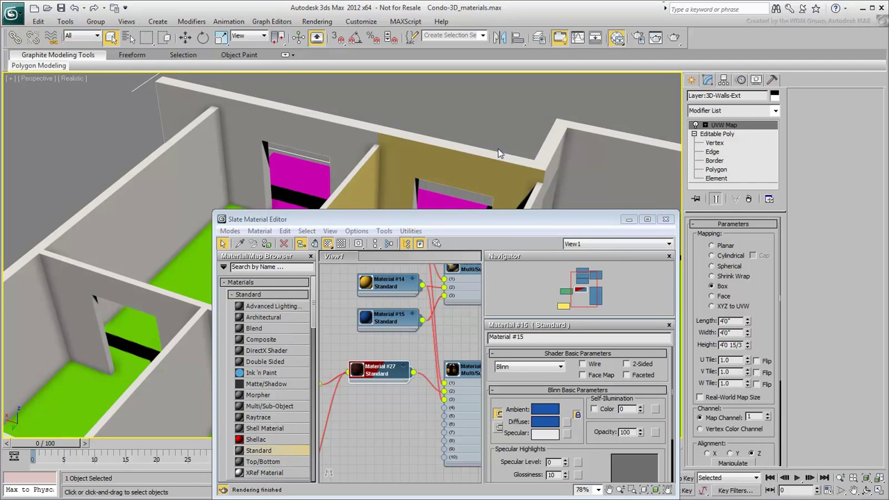
Step: Set the number of sub-materials in the exterior walls' Multi/Sub-Object material to 3
{"action": "double_click", "coordinate": [469, 373]}
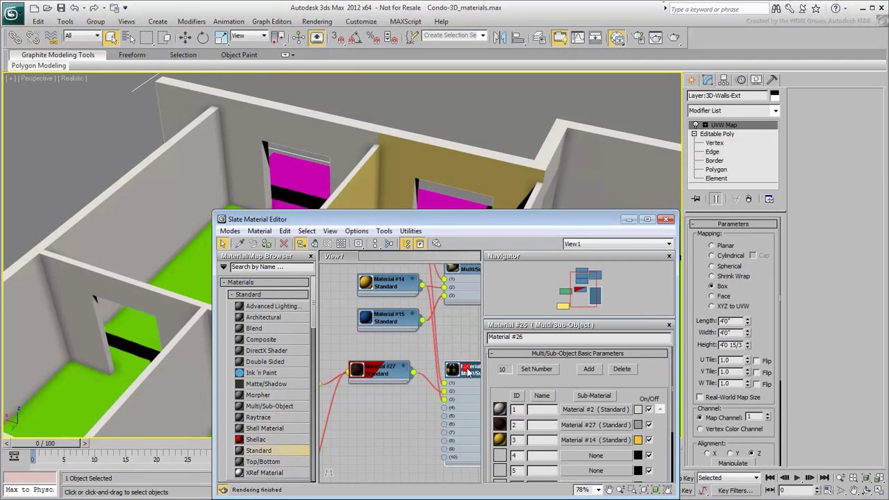
{"action": "left_click", "coordinate": [545, 370]}
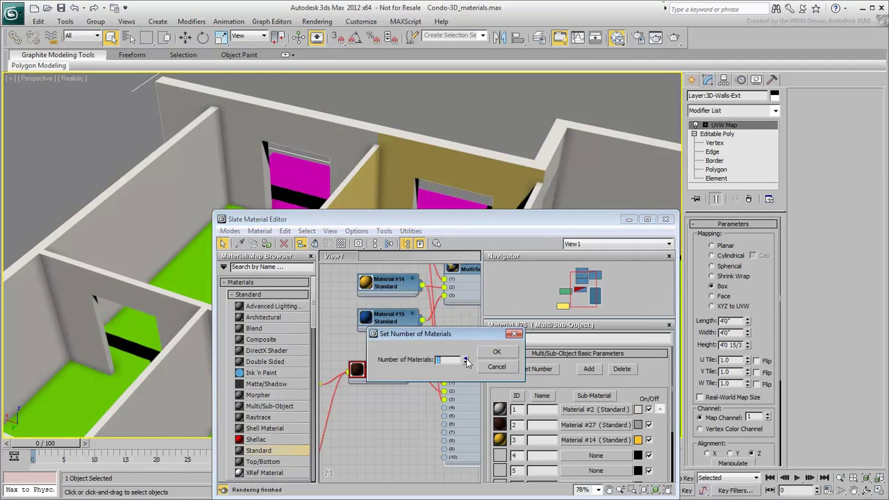
{"action": "left_click", "coordinate": [500, 355]}
Step: Rearrange the material nodes so each group sits neatly beside its Multi/Sub-Object material
{"action": "middle_click_drag", "start_coordinate": [354, 408], "coordinate": [421, 414]}
{"action": "scroll", "coordinate": [382, 415], "scroll_direction": "down", "scroll_amount": 1}
{"action": "left_click_drag", "start_coordinate": [367, 441], "coordinate": [381, 395]}
{"action": "left_click_drag", "start_coordinate": [375, 325], "coordinate": [382, 378]}
{"action": "middle_click_drag", "start_coordinate": [464, 406], "coordinate": [364, 465]}
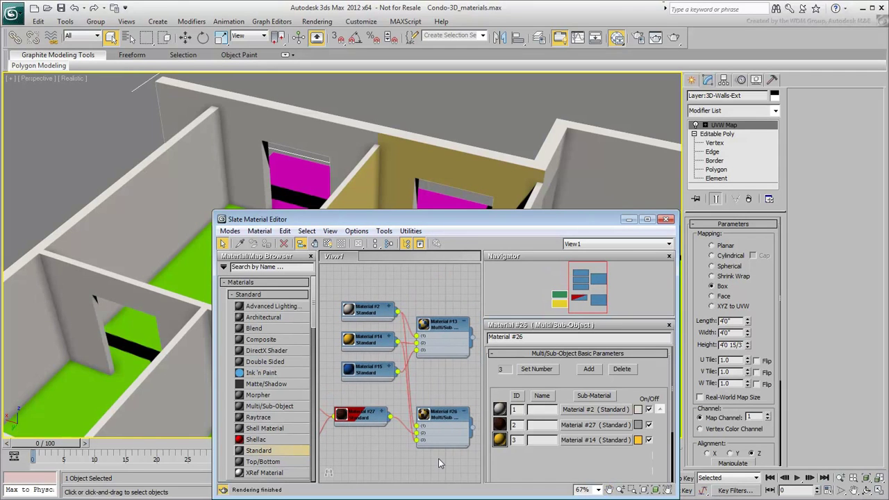
Step: Rename the two Multi/Sub-Object wall materials Walls-Exterior and Walls-Interior, and close the material editor
{"action": "left_click", "coordinate": [441, 421]}
{"action": "left_click", "coordinate": [514, 336]}
{"action": "type", "text": "Walls-Exterior"}
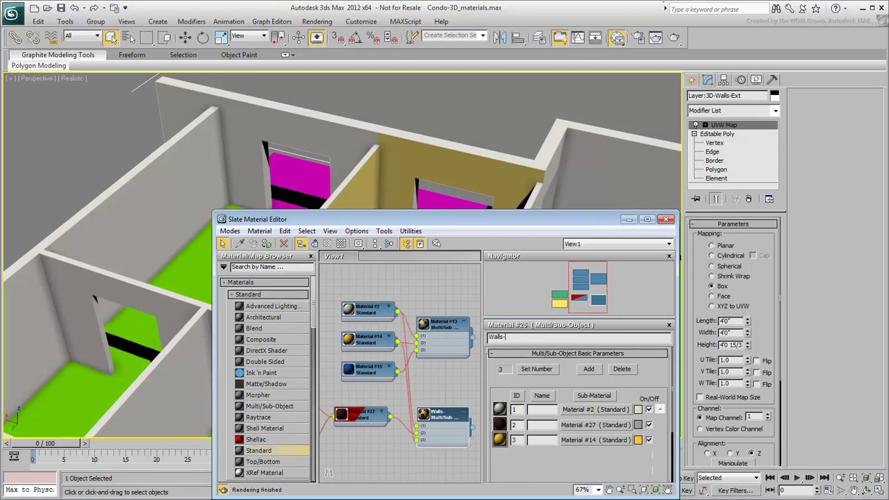
{"action": "left_click", "coordinate": [441, 327]}
{"action": "left_click", "coordinate": [507, 337]}
{"action": "type", "text": "W"}
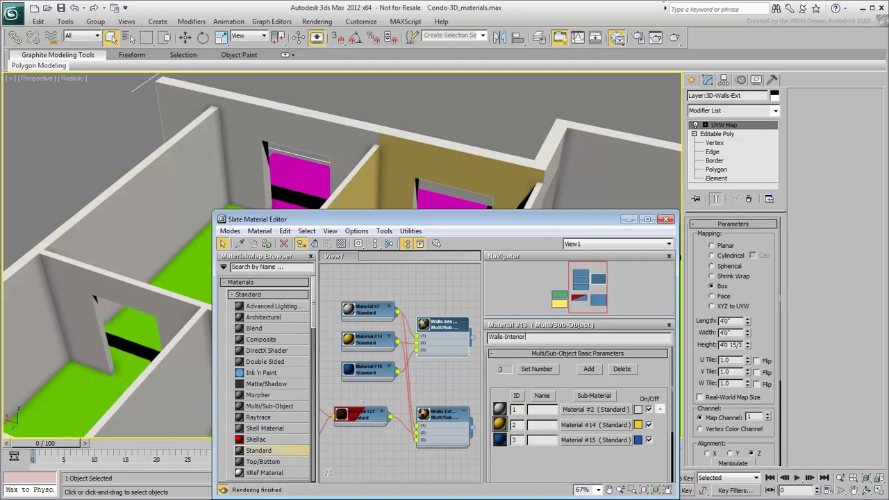
{"action": "left_click", "coordinate": [452, 416]}
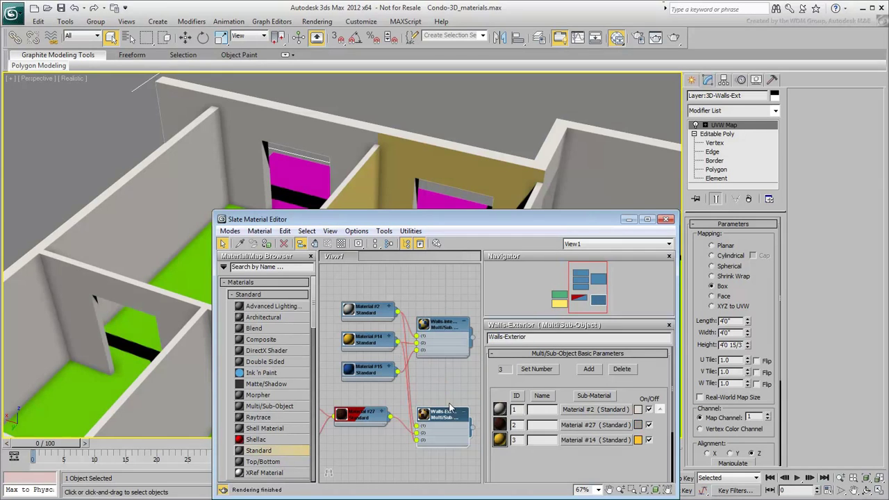
{"action": "left_click", "coordinate": [666, 220]}
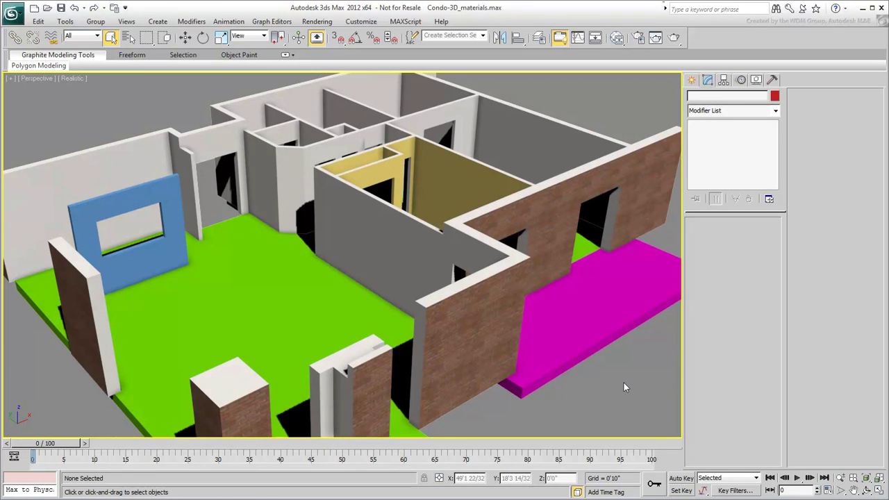
Step: Convert the green 3D-Floor object to an Editable Poly
{"action": "left_click", "coordinate": [293, 313]}
{"action": "right_click", "coordinate": [293, 313]}
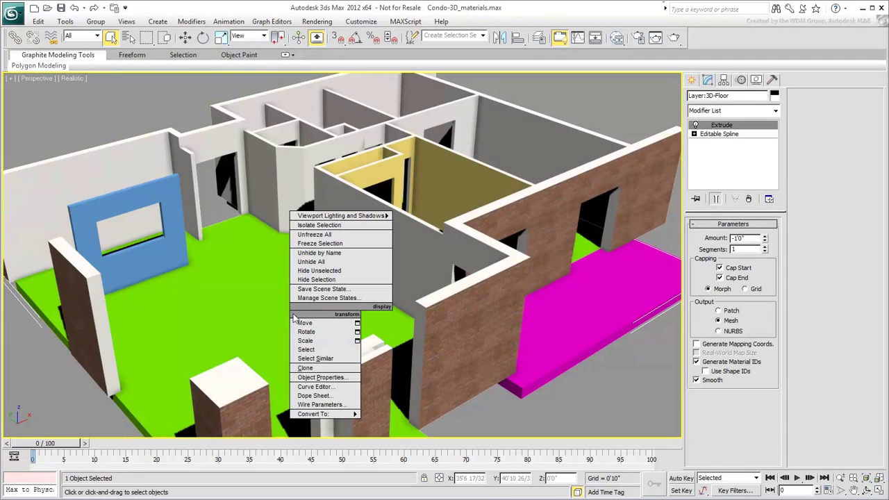
{"action": "mouse_move", "coordinate": [316, 414]}
{"action": "left_click", "coordinate": [397, 422]}
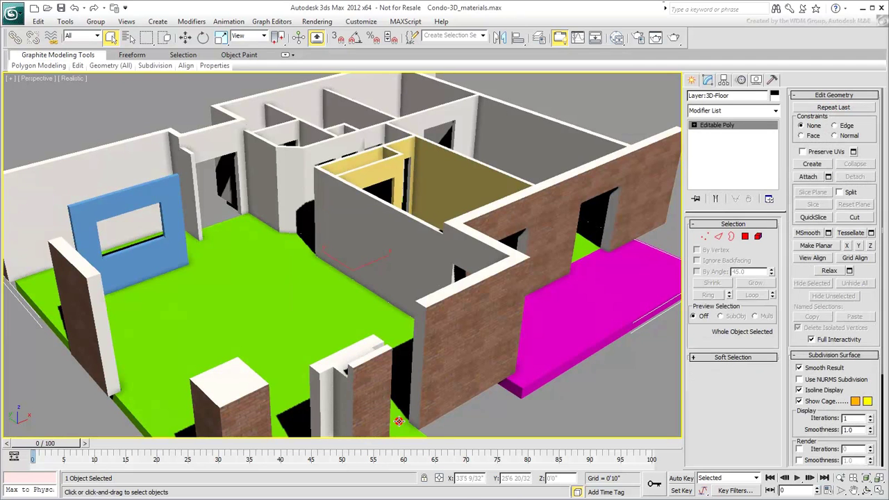
Step: Assign material ID 1 to all polygons of the floor
{"action": "left_click", "coordinate": [744, 236]}
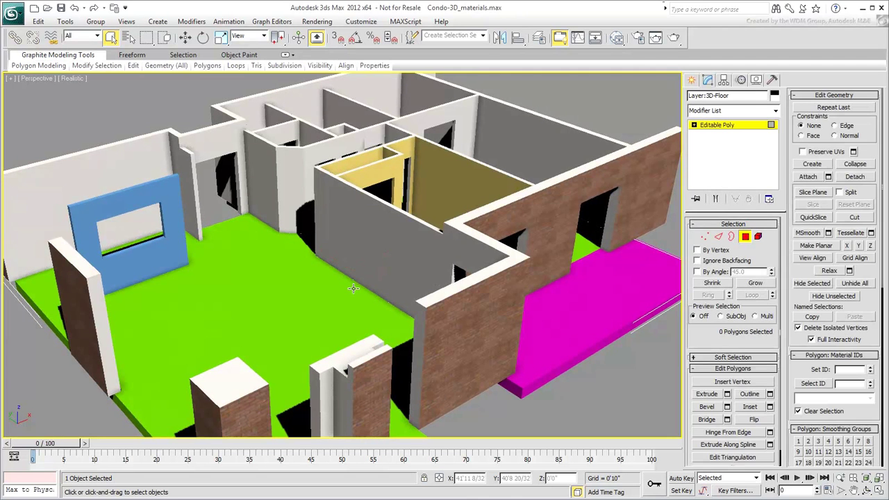
{"action": "key", "text": "ctrl+a"}
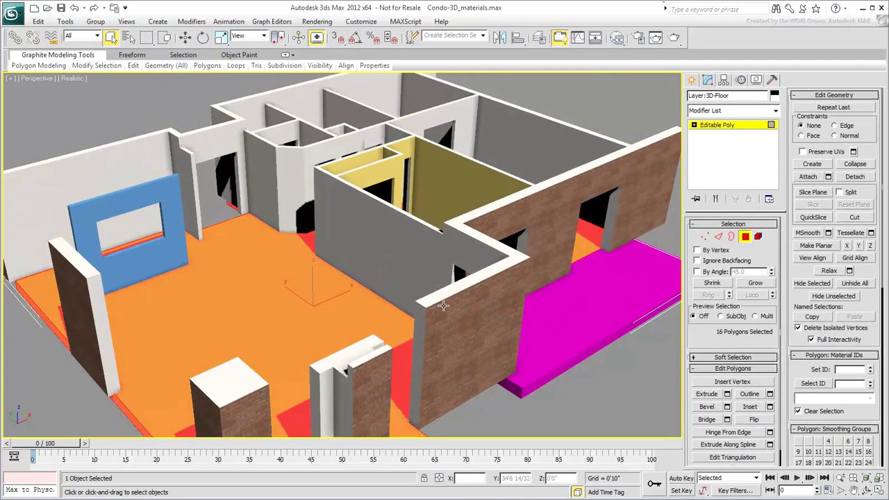
{"action": "left_click", "coordinate": [847, 370]}
{"action": "type", "text": "1"}
{"action": "key", "text": "Return"}
Step: Assign material ID 2 to the floor's top polygon, clear the selection and leave the polygon level
{"action": "left_click", "coordinate": [267, 311]}
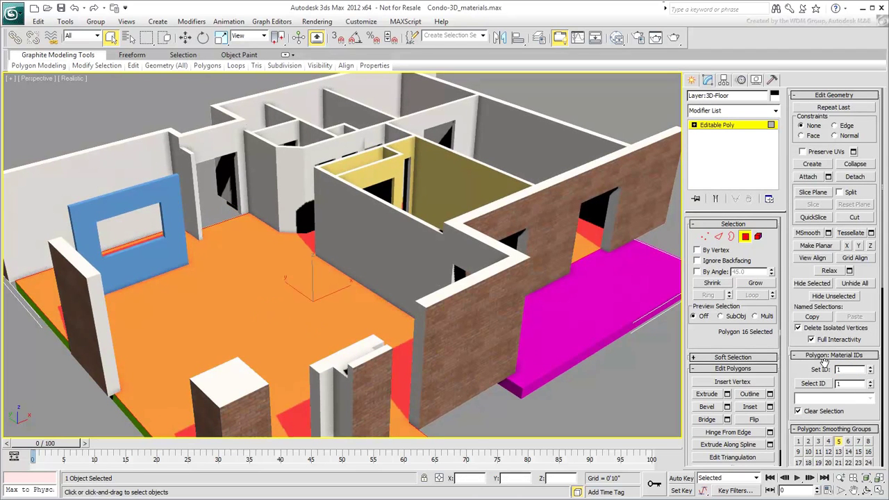
{"action": "type", "text": "2"}
{"action": "key", "text": "Return"}
{"action": "left_click", "coordinate": [613, 380]}
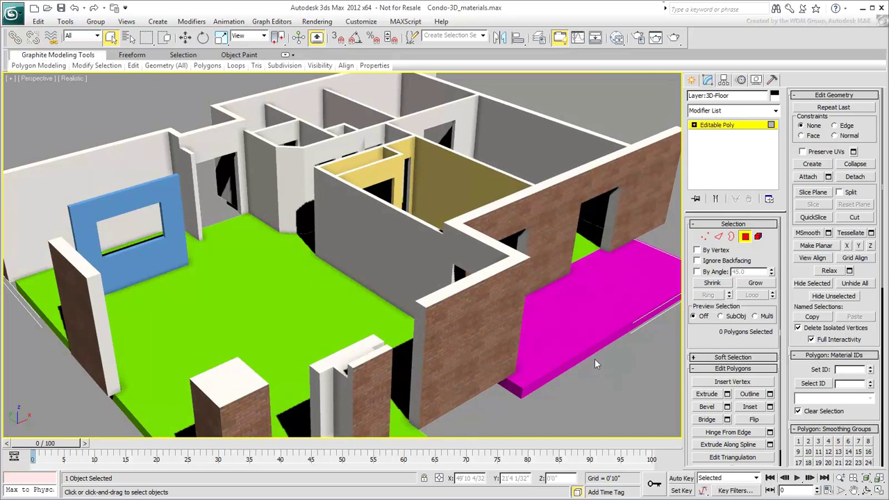
{"action": "left_click", "coordinate": [744, 237]}
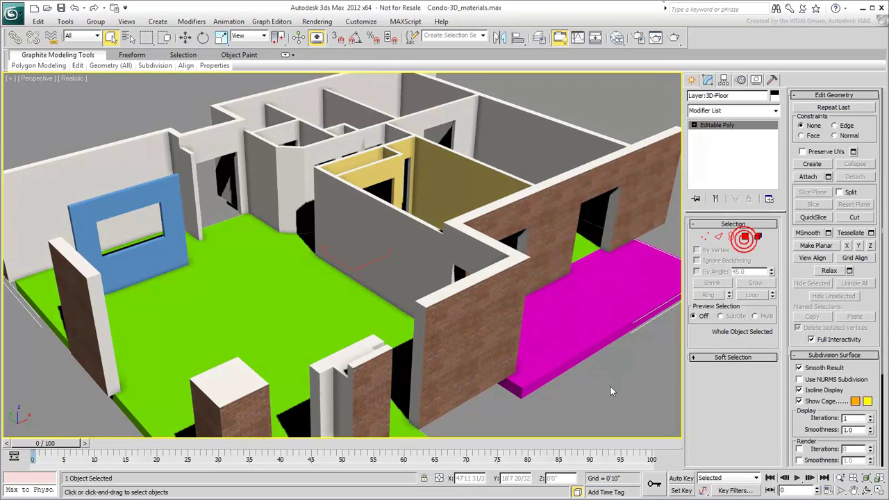
Step: Create a new Multi/Sub-Object material below Walls-Exterior and set its number of sub-materials to 2
{"action": "left_click", "coordinate": [618, 38]}
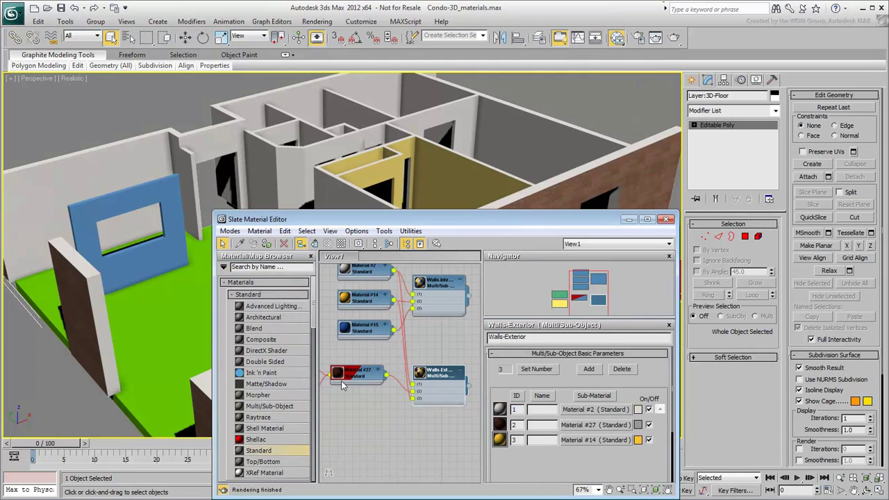
{"action": "left_click_drag", "start_coordinate": [292, 406], "coordinate": [429, 443]}
{"action": "double_click", "coordinate": [425, 442]}
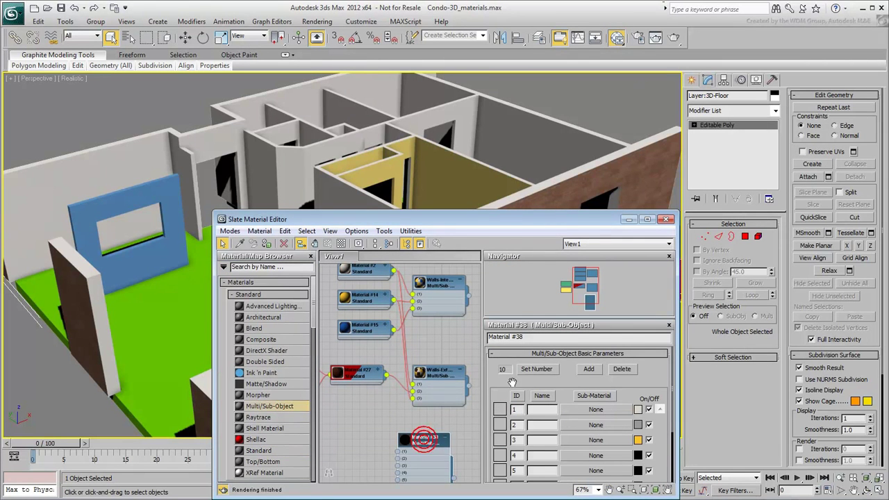
{"action": "left_click", "coordinate": [536, 368]}
{"action": "left_click", "coordinate": [496, 353]}
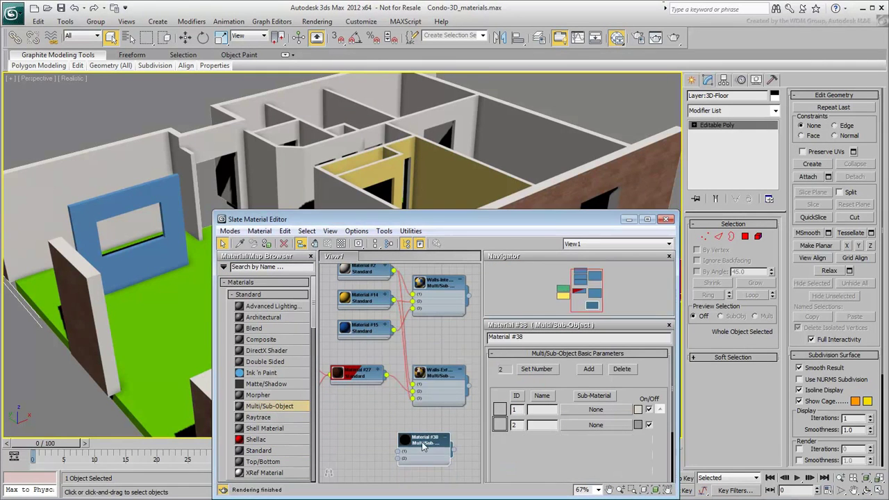
Step: Wire Material #2 into slot 1 of the new Multi/Sub-Object material and apply that material to the floor
{"action": "left_click_drag", "start_coordinate": [417, 439], "coordinate": [430, 439]}
{"action": "left_click_drag", "start_coordinate": [396, 292], "coordinate": [412, 452]}
{"action": "left_click_drag", "start_coordinate": [483, 452], "coordinate": [165, 349]}
Step: Create a new Standard material with the cer-tiles.jpg bitmap as its diffuse color map
{"action": "middle_click_drag", "start_coordinate": [360, 427], "coordinate": [369, 403]}
{"action": "left_click_drag", "start_coordinate": [269, 451], "coordinate": [337, 429]}
{"action": "left_click", "coordinate": [362, 13]}
{"action": "left_click", "coordinate": [360, 12]}
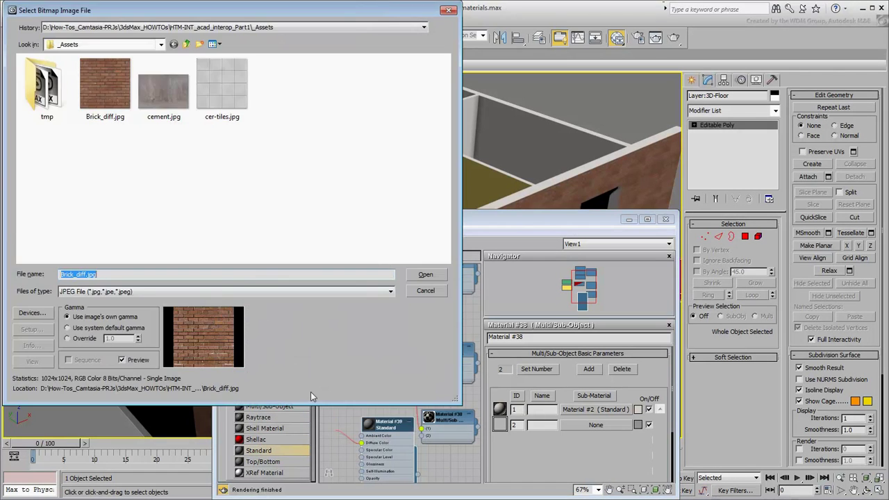
{"action": "left_click", "coordinate": [218, 98]}
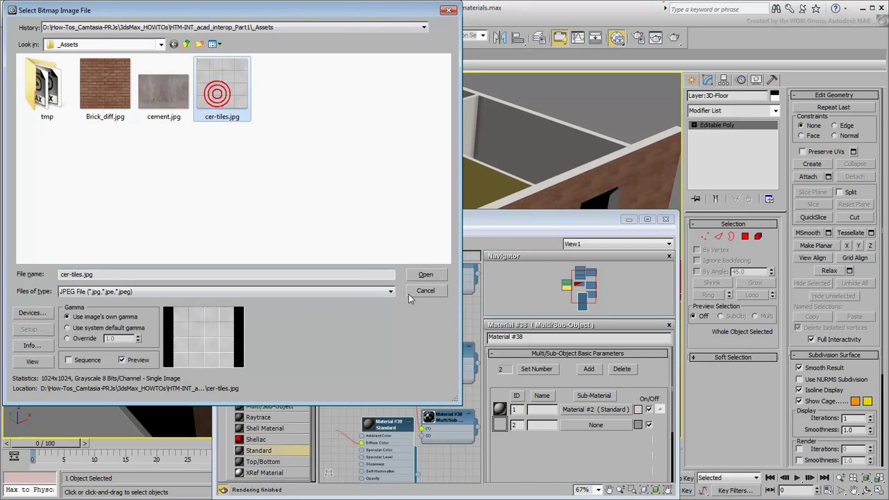
{"action": "left_click", "coordinate": [425, 275]}
Step: Collapse the tile material node, show its map in the viewport and wire it into slot 2 of the floor's Multi/Sub-Object material
{"action": "left_click_drag", "start_coordinate": [345, 441], "coordinate": [321, 433]}
{"action": "left_click_drag", "start_coordinate": [398, 429], "coordinate": [381, 418]}
{"action": "left_click", "coordinate": [395, 415]}
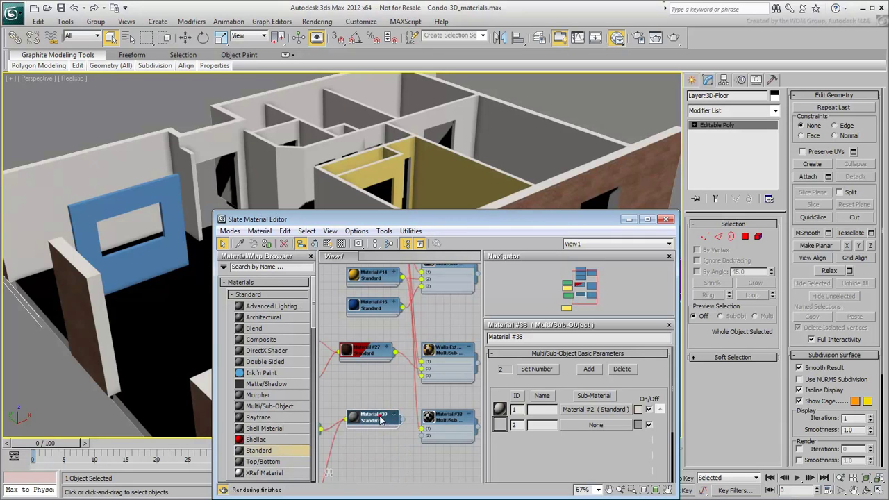
{"action": "left_click", "coordinate": [328, 245]}
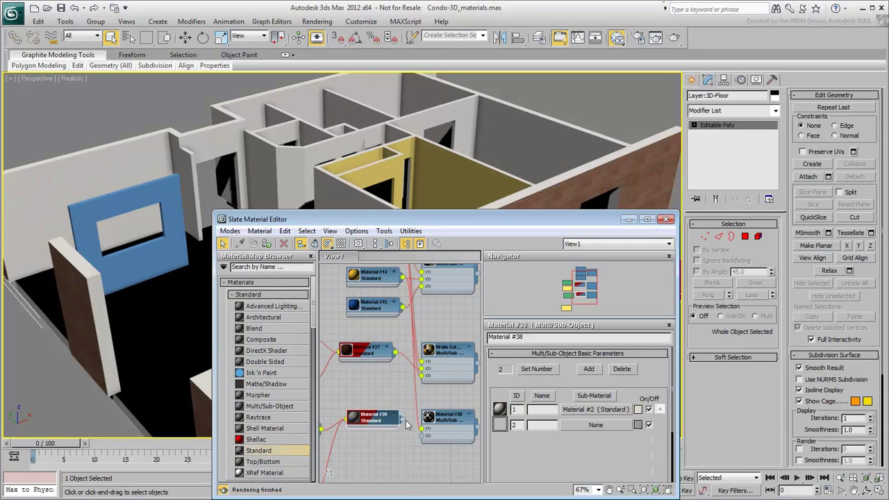
{"action": "left_click_drag", "start_coordinate": [422, 439], "coordinate": [375, 434]}
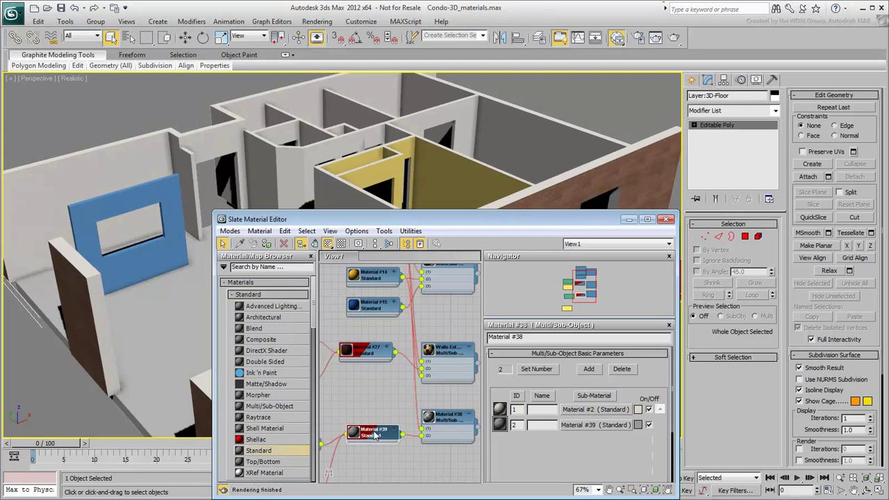
Step: Close the material editor and add a UVW Map modifier to the floor
{"action": "left_click", "coordinate": [666, 219]}
{"action": "left_click", "coordinate": [744, 111]}
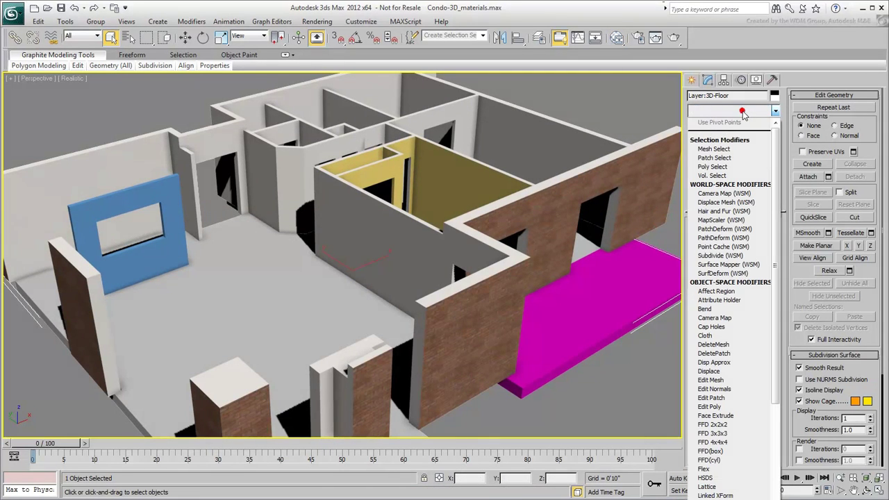
{"action": "scroll", "coordinate": [725, 291], "scroll_direction": "down", "scroll_amount": 13}
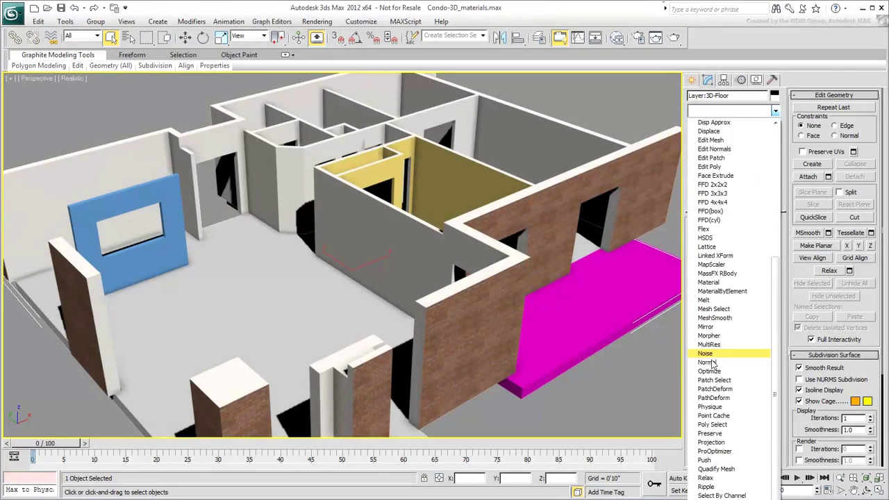
{"action": "scroll", "coordinate": [725, 291], "scroll_direction": "down", "scroll_amount": 2}
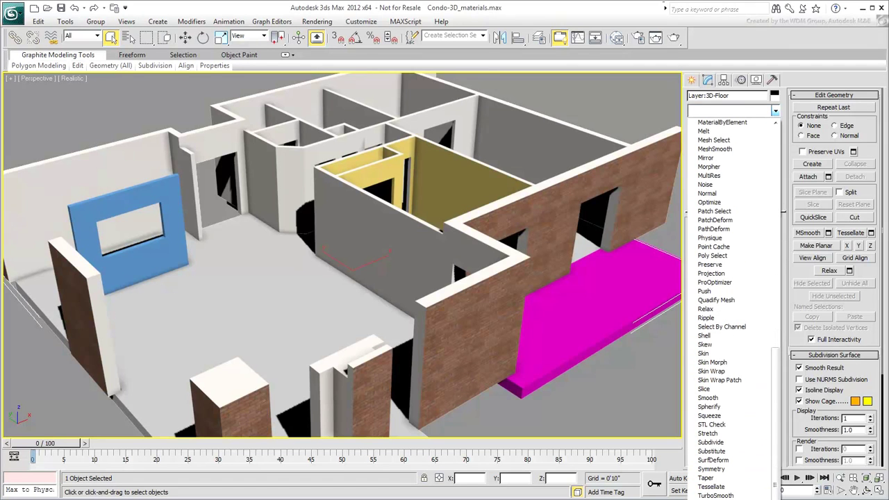
{"action": "left_click", "coordinate": [716, 498]}
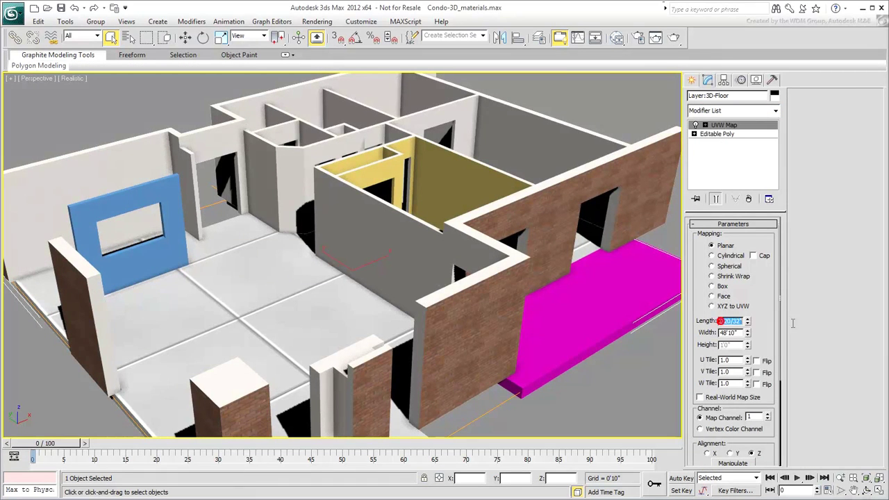
Step: Set the length and width of the floor's planar mapping to 8' each, and deselect the floor
{"action": "type", "text": "8'"}
{"action": "key", "text": "Tab"}
{"action": "type", "text": "8'"}
{"action": "key", "text": "Return"}
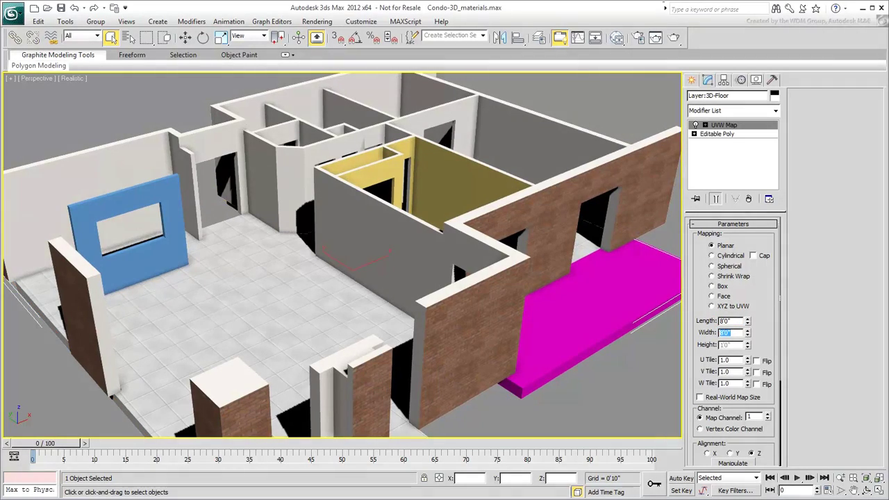
{"action": "middle_click_drag", "start_coordinate": [273, 309], "coordinate": [288, 278], "text": "alt"}
{"action": "scroll", "coordinate": [293, 290], "scroll_direction": "down", "scroll_amount": 3}
{"action": "left_click", "coordinate": [602, 400]}
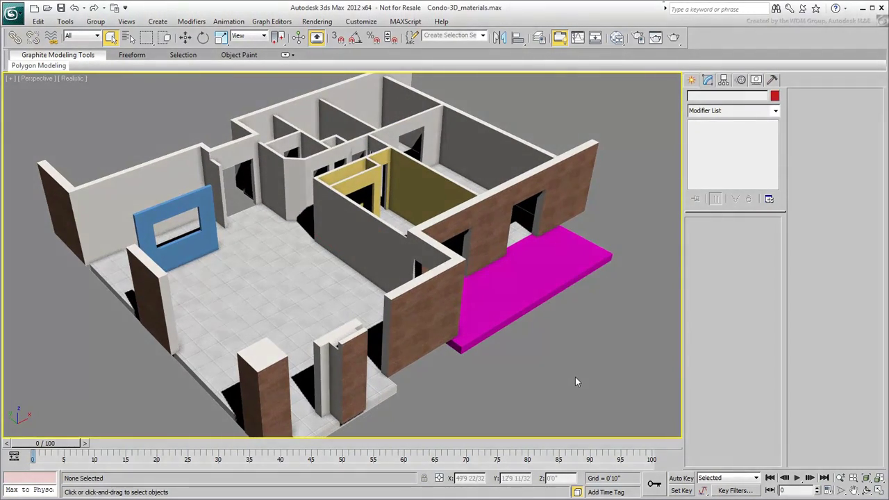
Step: Create another Standard material with the cement.jpg bitmap as its diffuse color map
{"action": "left_click", "coordinate": [616, 37]}
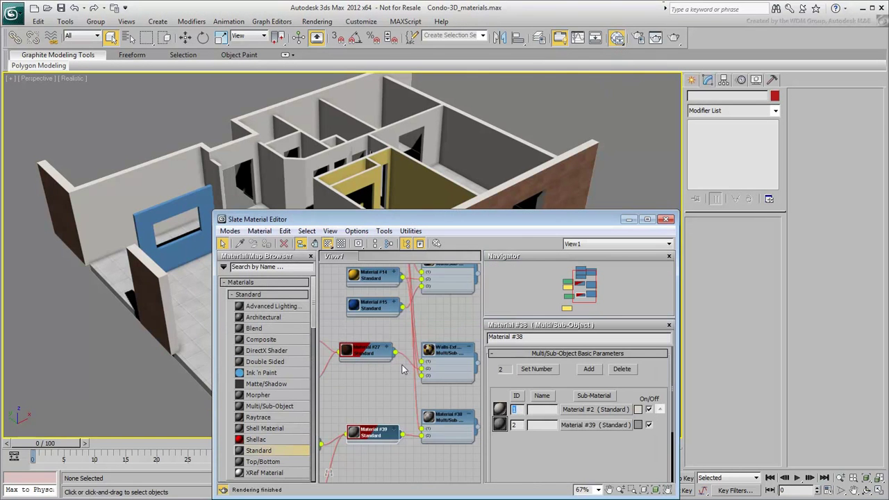
{"action": "left_click_drag", "start_coordinate": [262, 448], "coordinate": [405, 422]}
{"action": "left_click_drag", "start_coordinate": [404, 423], "coordinate": [374, 425]}
{"action": "left_click", "coordinate": [395, 7]}
{"action": "left_click", "coordinate": [164, 89]}
{"action": "left_click", "coordinate": [421, 274]}
Step: Collapse the cement material node, show its map in the viewport and apply the material to the magenta balcony slab
{"action": "left_click_drag", "start_coordinate": [368, 422], "coordinate": [347, 421]}
{"action": "left_click", "coordinate": [327, 243]}
{"action": "left_click_drag", "start_coordinate": [479, 220], "coordinate": [267, 147]}
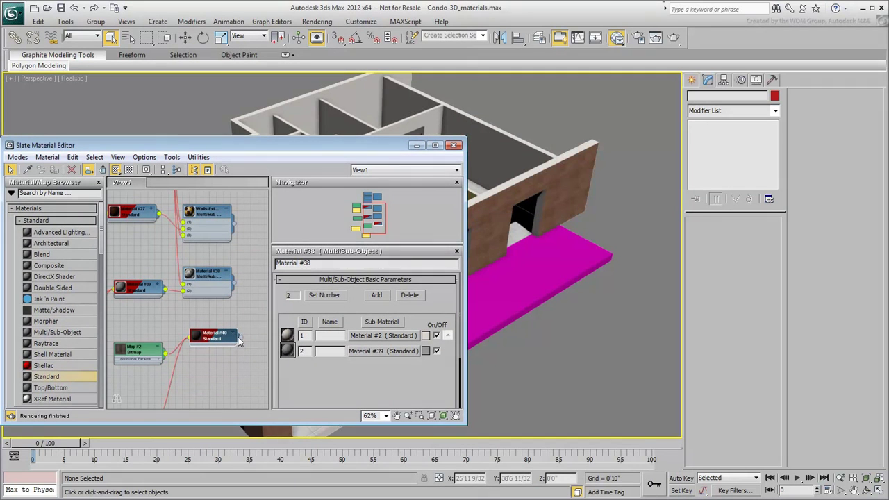
{"action": "left_click_drag", "start_coordinate": [240, 337], "coordinate": [518, 281]}
Step: Rearrange the cement material, bitmap and controller nodes into a tidy group below the floor material's nodes
{"action": "left_click_drag", "start_coordinate": [213, 337], "coordinate": [214, 345]}
{"action": "middle_click_drag", "start_coordinate": [202, 356], "coordinate": [209, 304]}
{"action": "scroll", "coordinate": [210, 304], "scroll_direction": "down", "scroll_amount": 1}
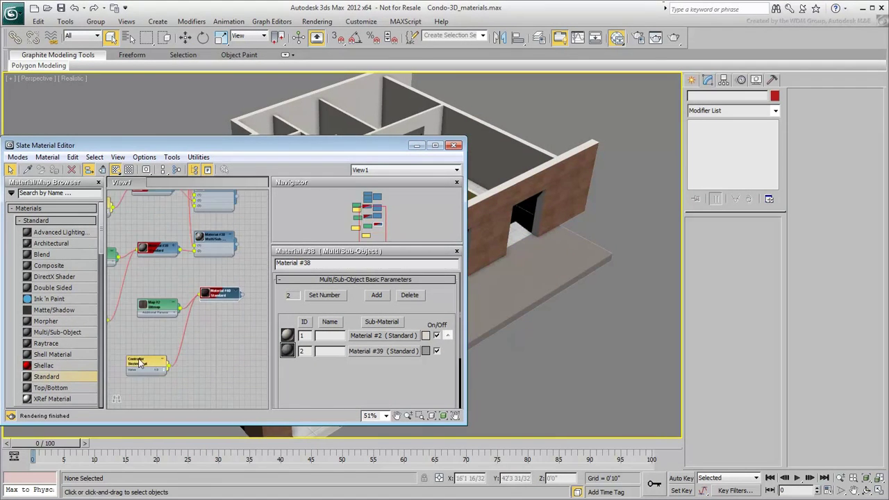
{"action": "left_click_drag", "start_coordinate": [138, 358], "coordinate": [150, 330]}
{"action": "left_click_drag", "start_coordinate": [170, 377], "coordinate": [151, 298]}
{"action": "left_click_drag", "start_coordinate": [153, 303], "coordinate": [153, 286]}
{"action": "left_click_drag", "start_coordinate": [222, 292], "coordinate": [222, 318]}
{"action": "scroll", "coordinate": [168, 299], "scroll_direction": "up", "scroll_amount": 1}
{"action": "middle_click_drag", "start_coordinate": [168, 299], "coordinate": [206, 294]}
{"action": "left_click_drag", "start_coordinate": [137, 317], "coordinate": [152, 290]}
{"action": "middle_click_drag", "start_coordinate": [226, 303], "coordinate": [189, 312]}
Step: Close the material editor and add a UVW Map modifier to the balcony slab
{"action": "left_click", "coordinate": [453, 145]}
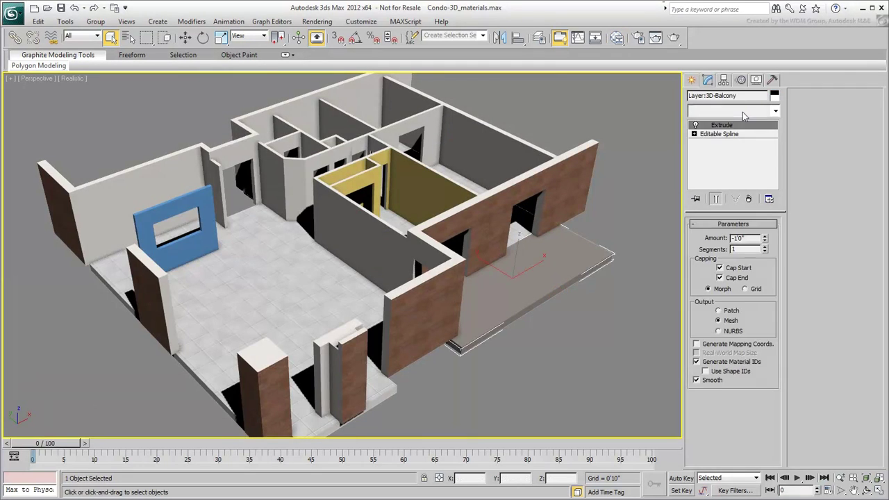
{"action": "left_click", "coordinate": [742, 112]}
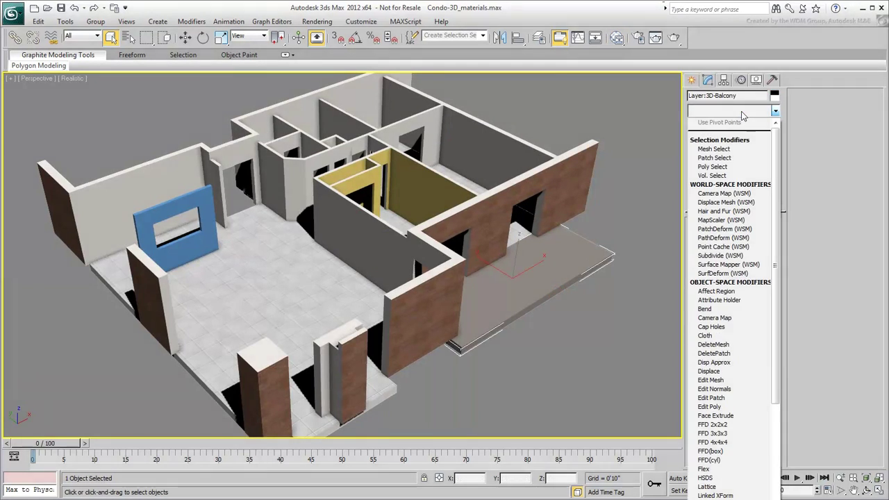
{"action": "key", "text": "u"}
{"action": "key", "text": "u"}
{"action": "key", "text": "Return"}
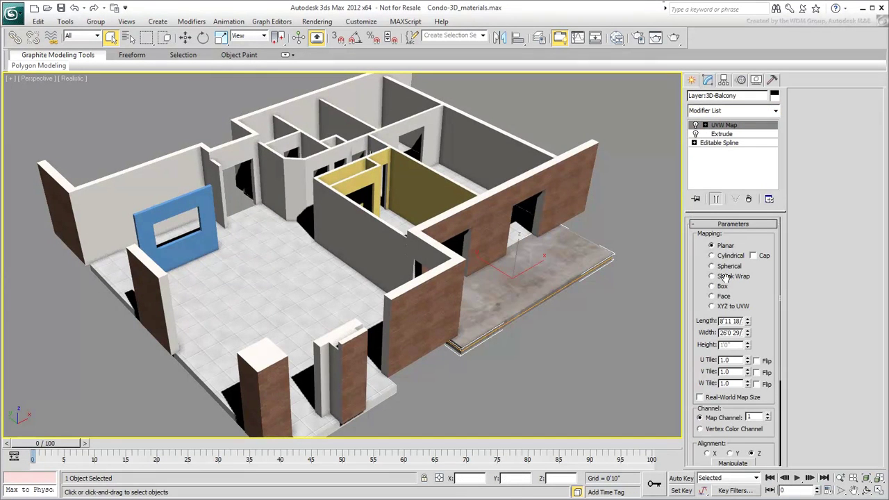
Step: Switch the balcony's mapping type to Box, increase the mapping height and deselect the balcony
{"action": "left_click", "coordinate": [722, 285]}
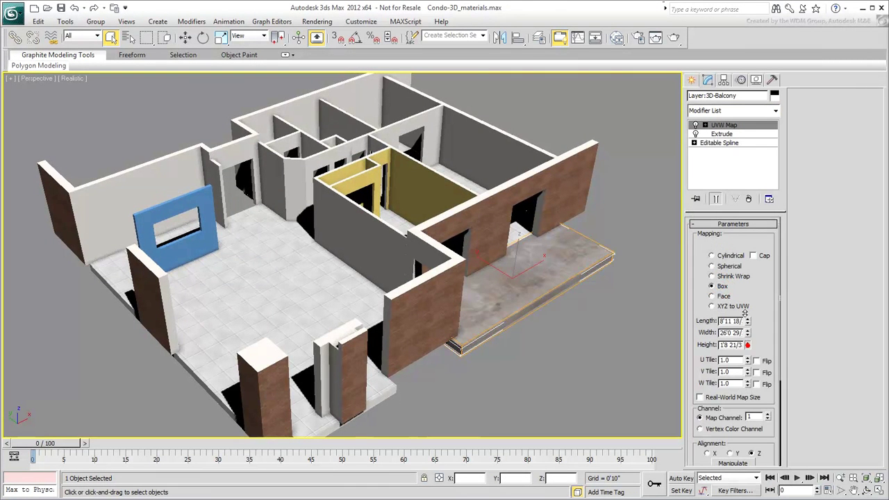
{"action": "left_click", "coordinate": [559, 344]}
{"action": "middle_click_drag", "start_coordinate": [538, 338], "coordinate": [512, 334]}
{"action": "scroll", "coordinate": [489, 339], "scroll_direction": "up", "scroll_amount": 1}
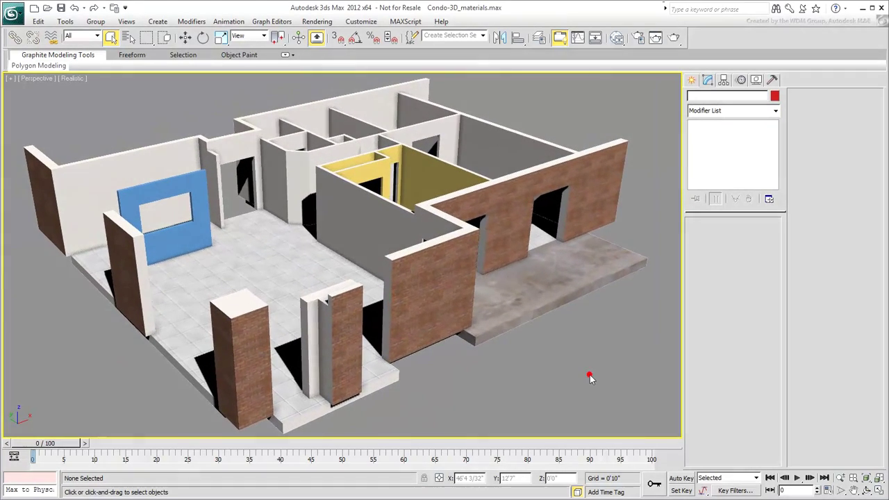